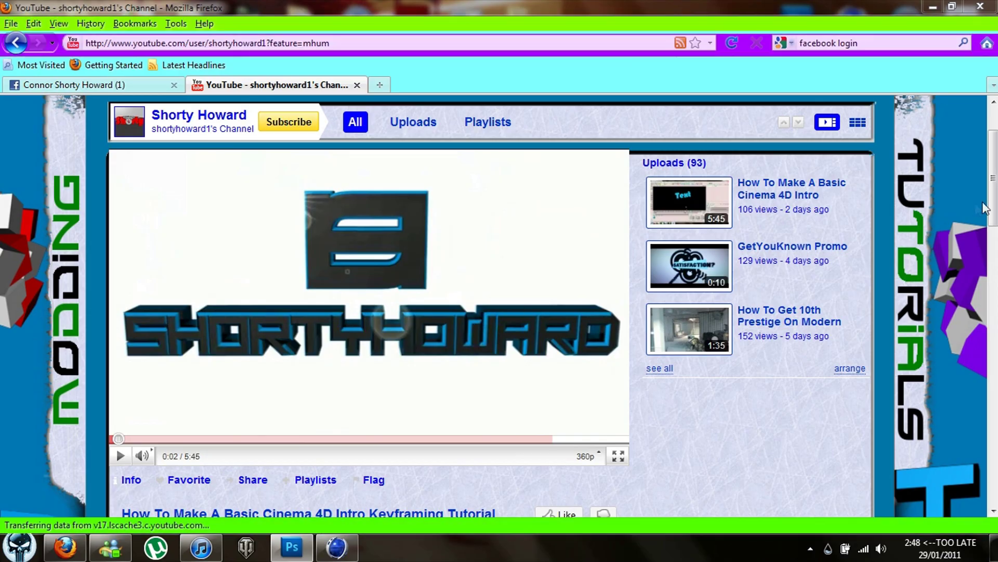
# Step: Bring up the empty Cinema 4D scene from behind the other windows
pyautogui.scroll(3, 984, 208)
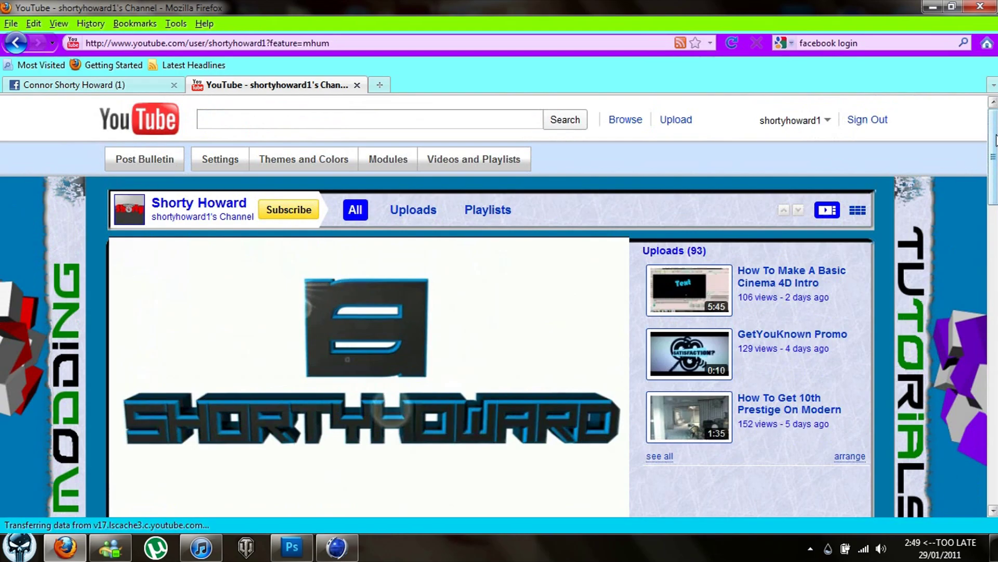
pyautogui.moveTo(995, 140); pyautogui.dragTo(994, 437)
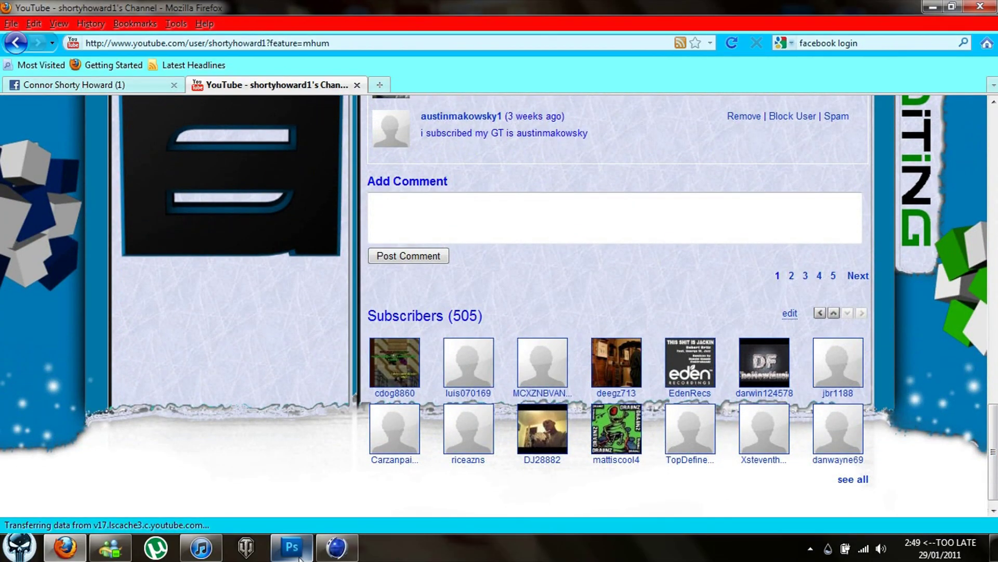
pyautogui.click(300, 557)
pyautogui.click(941, 11)
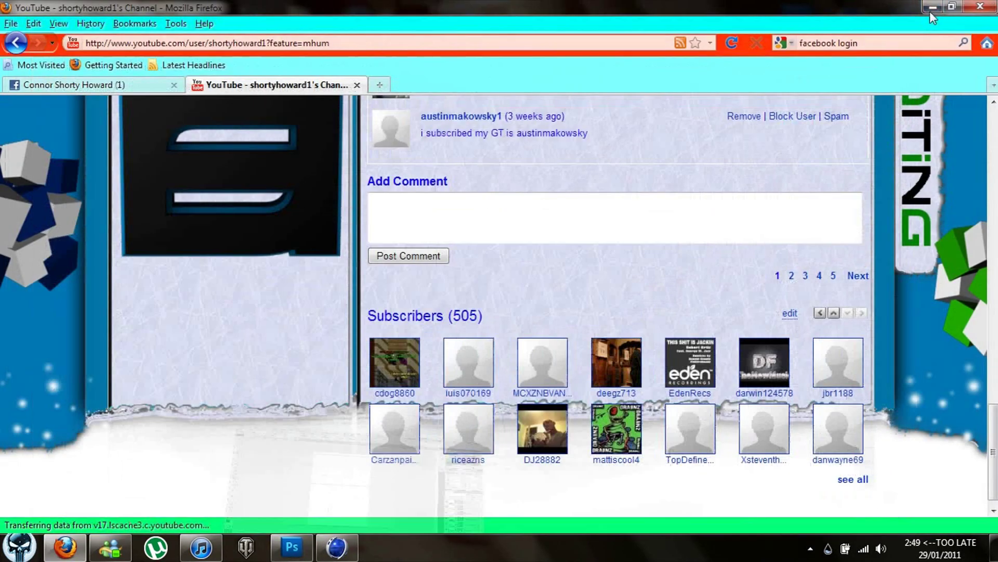
pyautogui.click(940, 7)
pyautogui.click(337, 547)
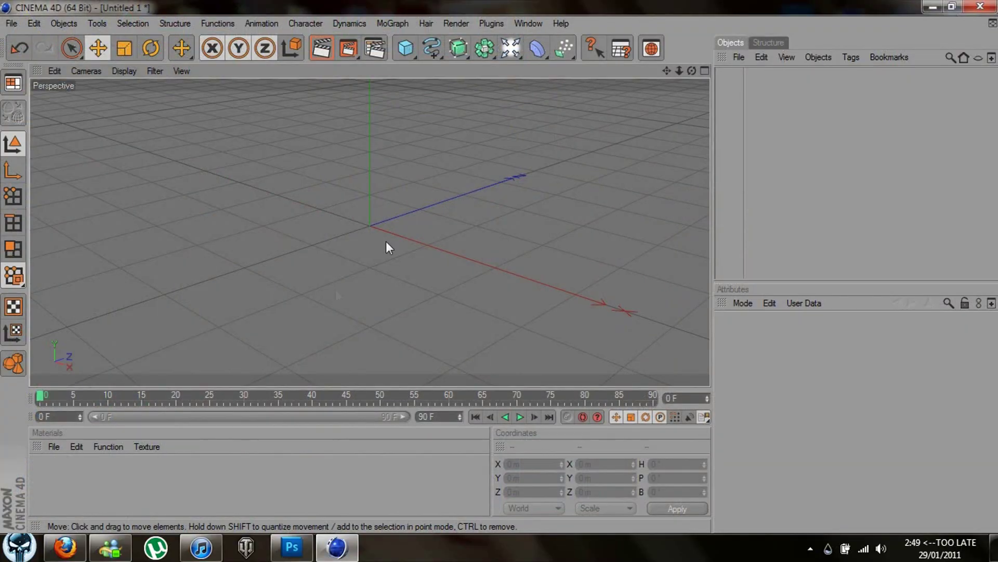
# Step: Add a MoGraph 3D Text object and shift it to the left
pyautogui.click(393, 24)
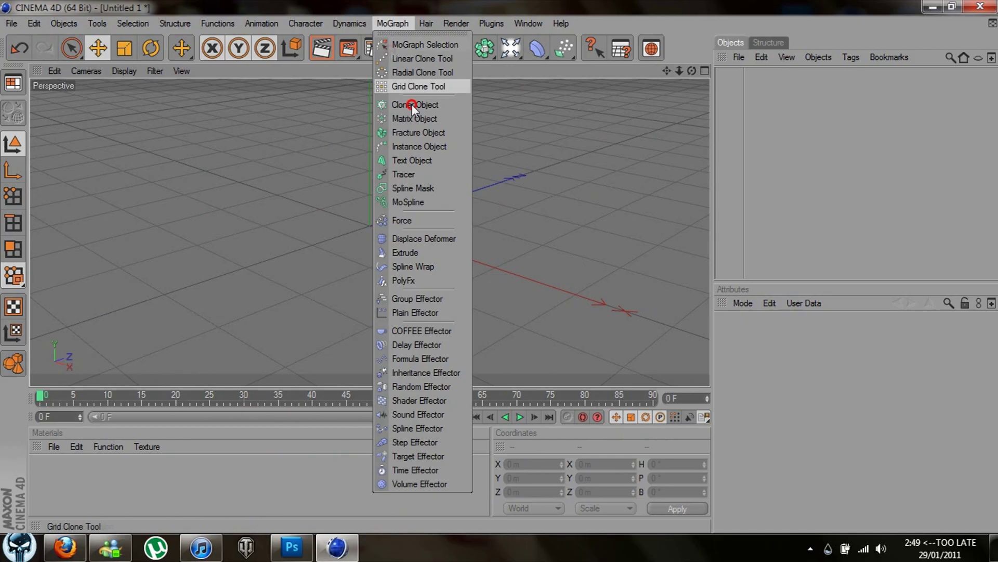
pyautogui.click(412, 163)
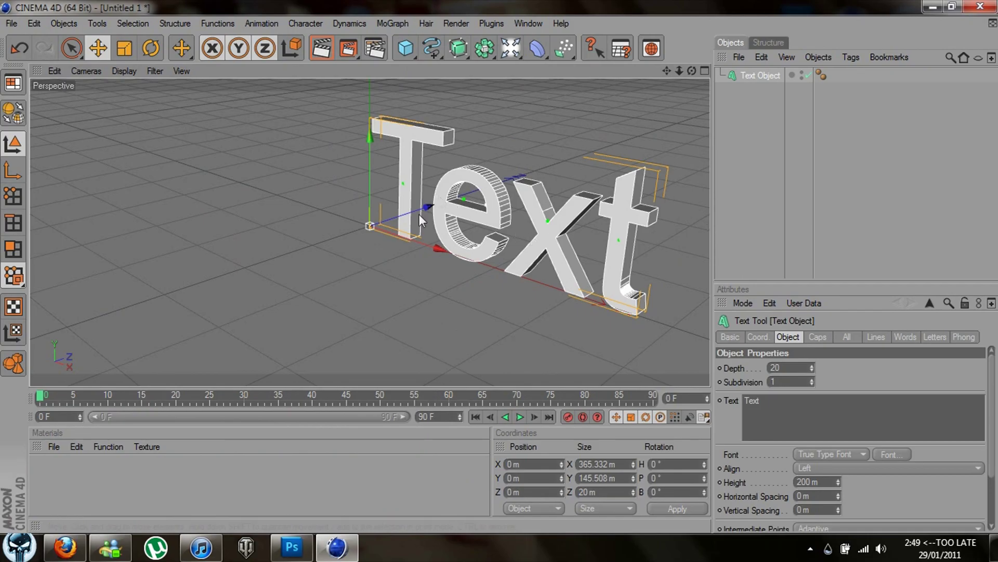
pyautogui.moveTo(692, 71); pyautogui.dragTo(680, 70)
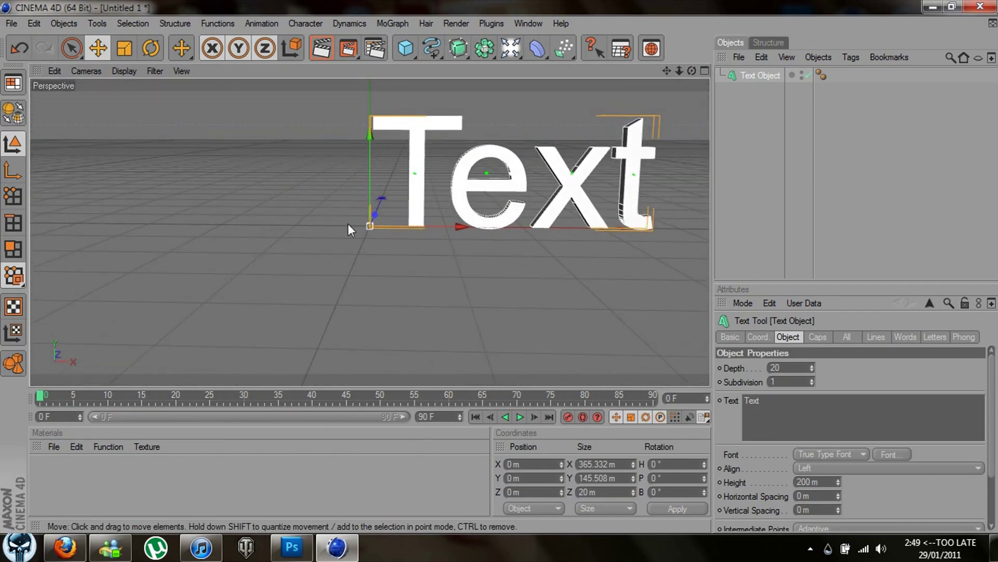
pyautogui.moveTo(370, 226); pyautogui.dragTo(236, 229)
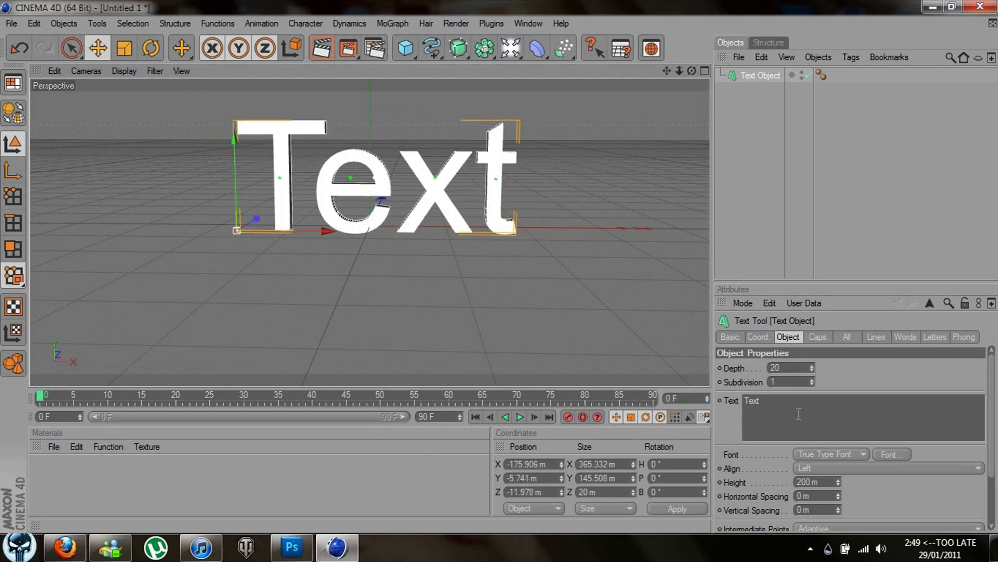
# Step: Keep the render Save format as PNG with alpha channel, then quit Cinema 4D
pyautogui.click(378, 48)
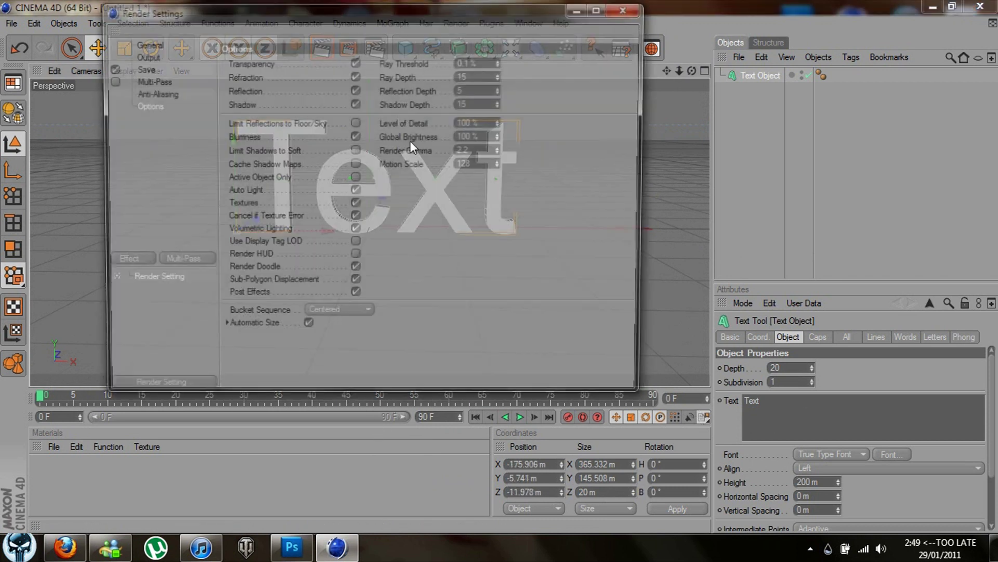
pyautogui.click(142, 67)
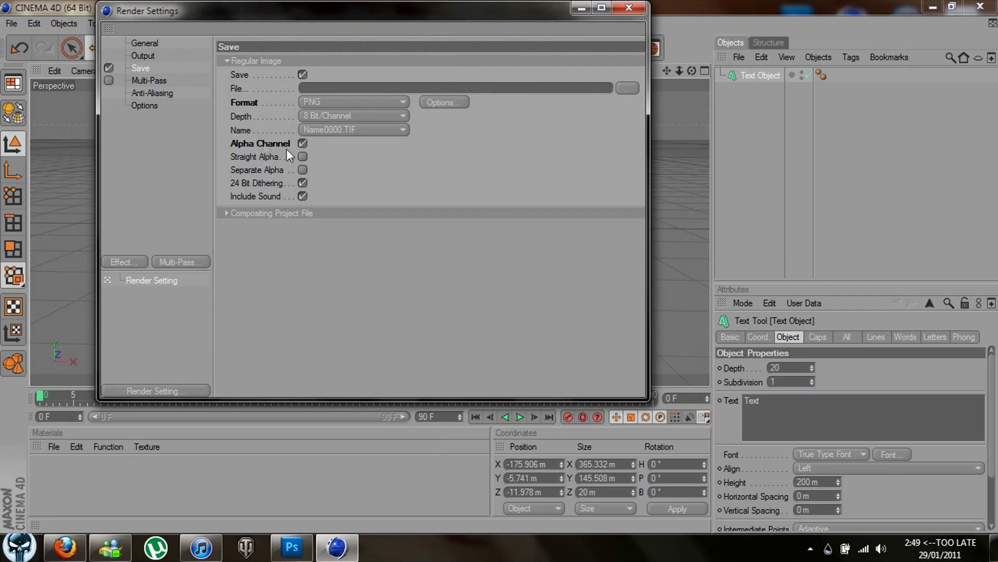
pyautogui.click(382, 101)
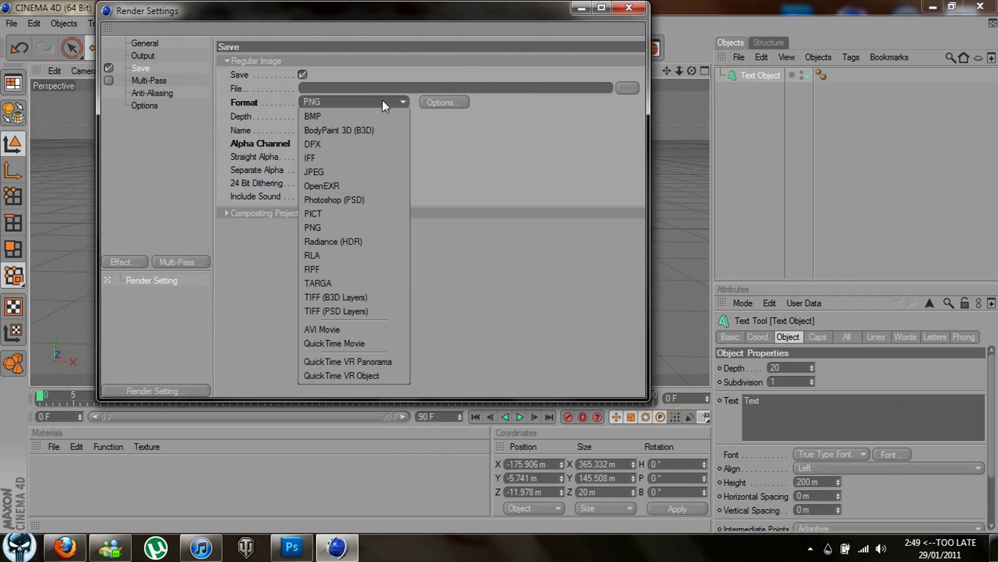
pyautogui.click(350, 224)
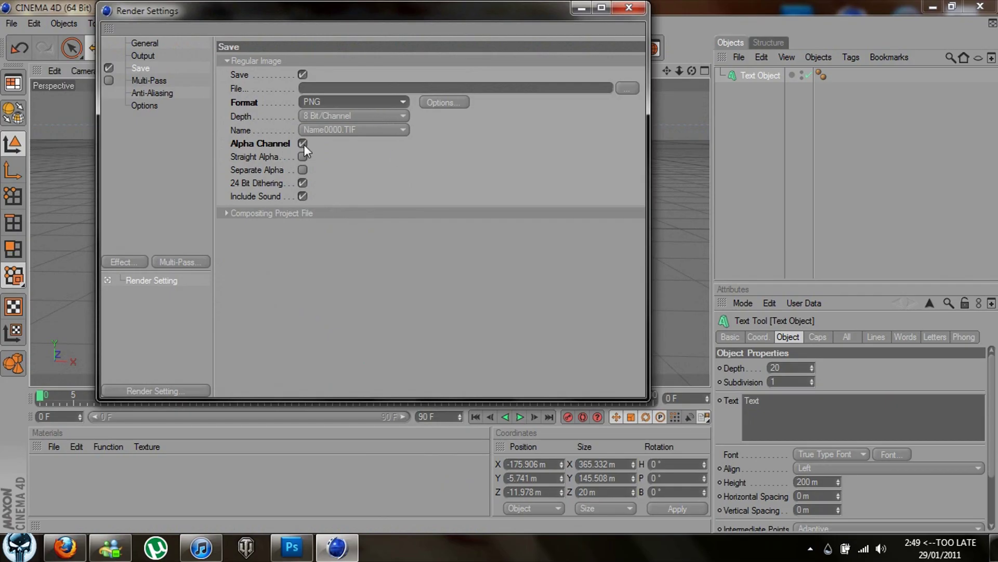
pyautogui.click(629, 7)
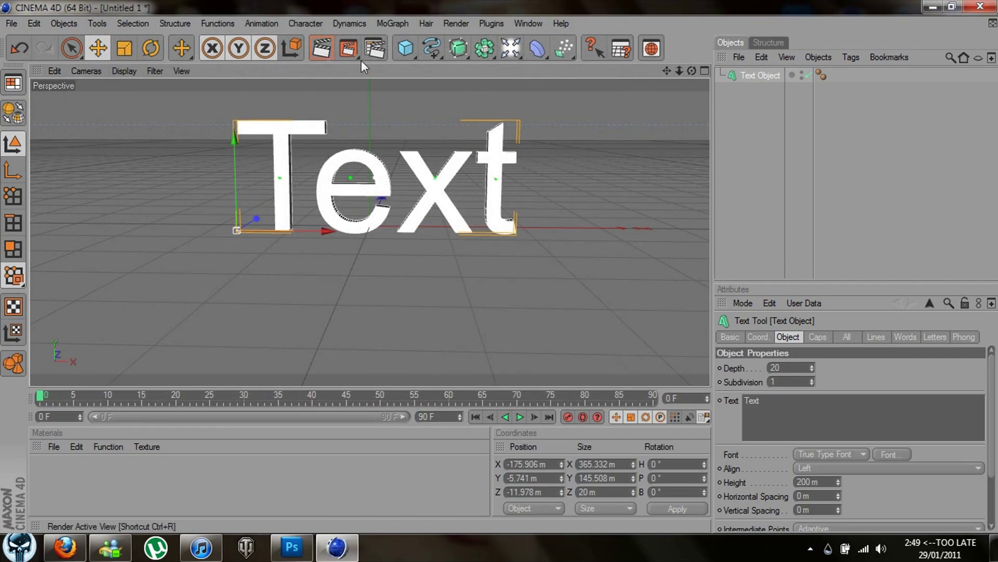
pyautogui.click(981, 8)
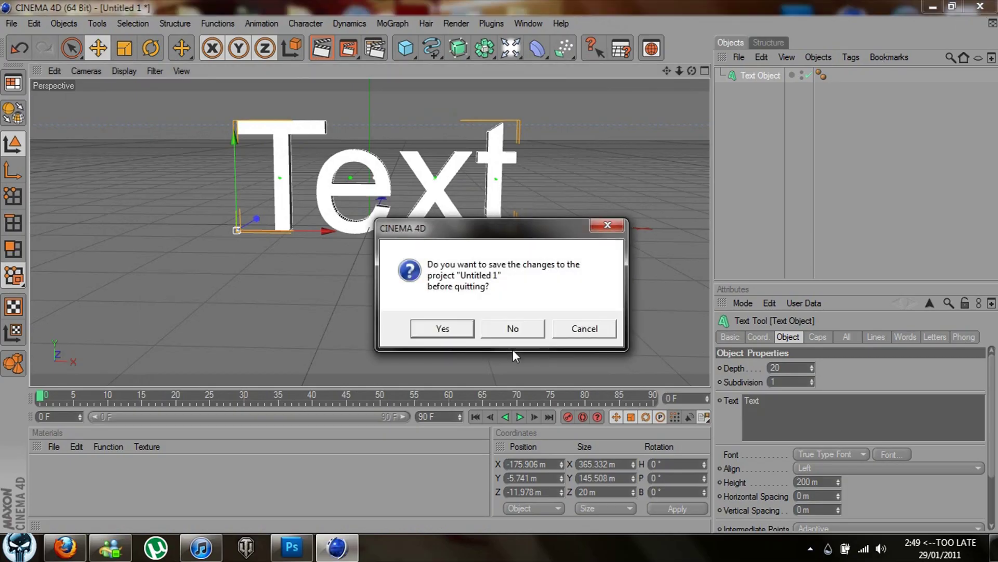
# Step: Discard the Cinema 4D scene, open ooooooo.png from the png folder, then return to Template.psd
pyautogui.click(514, 329)
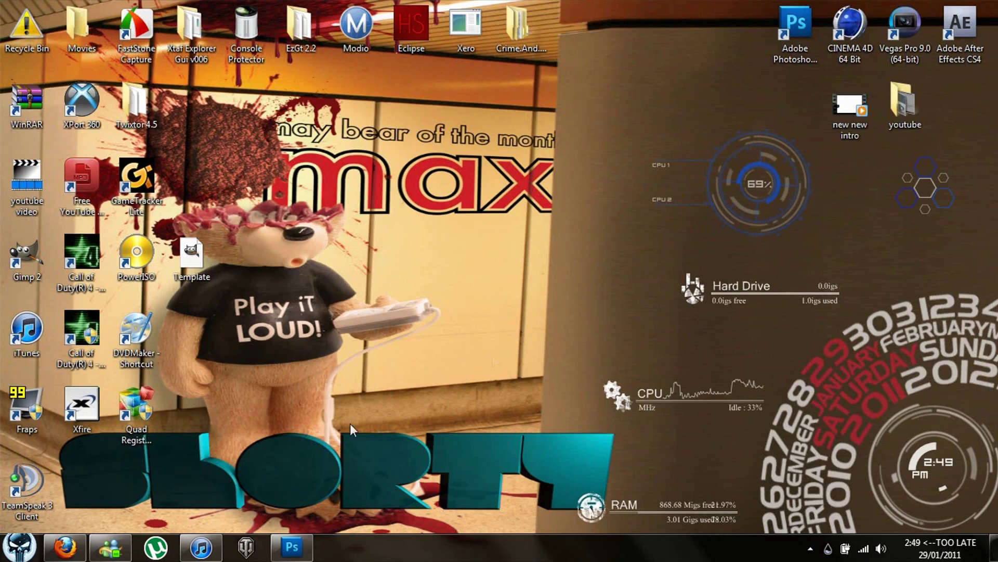
pyautogui.click(290, 545)
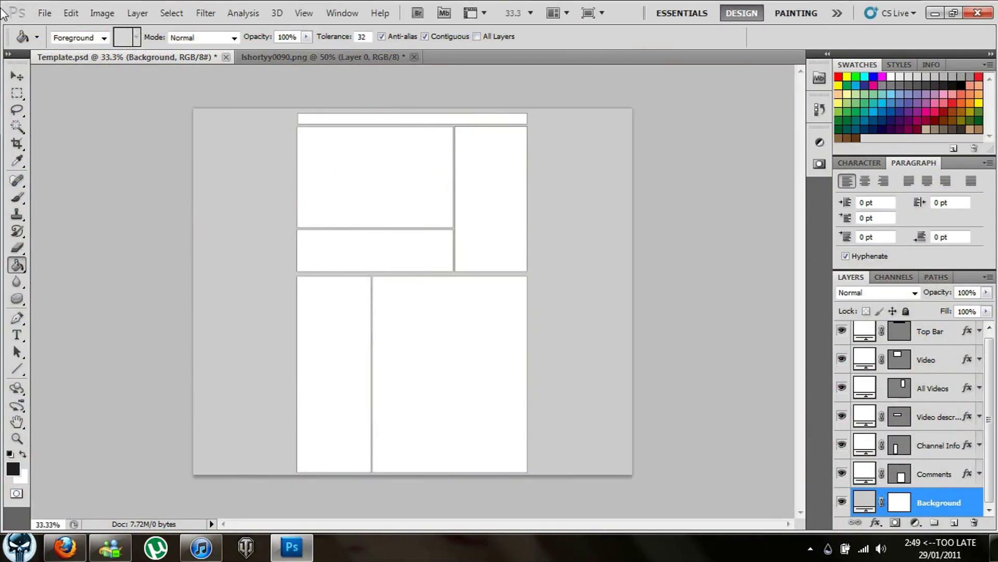
pyautogui.click(45, 13)
pyautogui.click(47, 40)
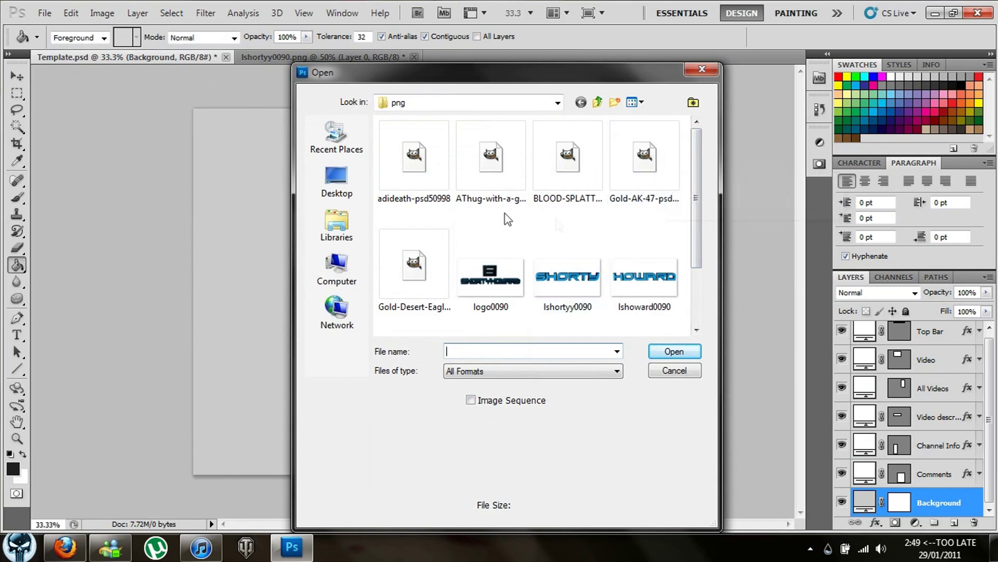
pyautogui.scroll(-1, 494, 234)
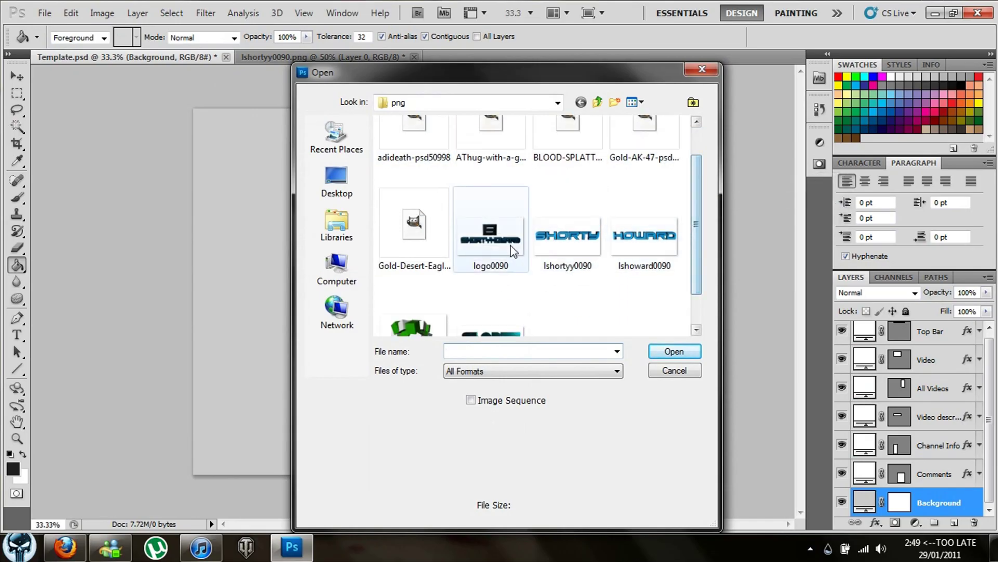
pyautogui.scroll(-1, 697, 263)
pyautogui.click(382, 312)
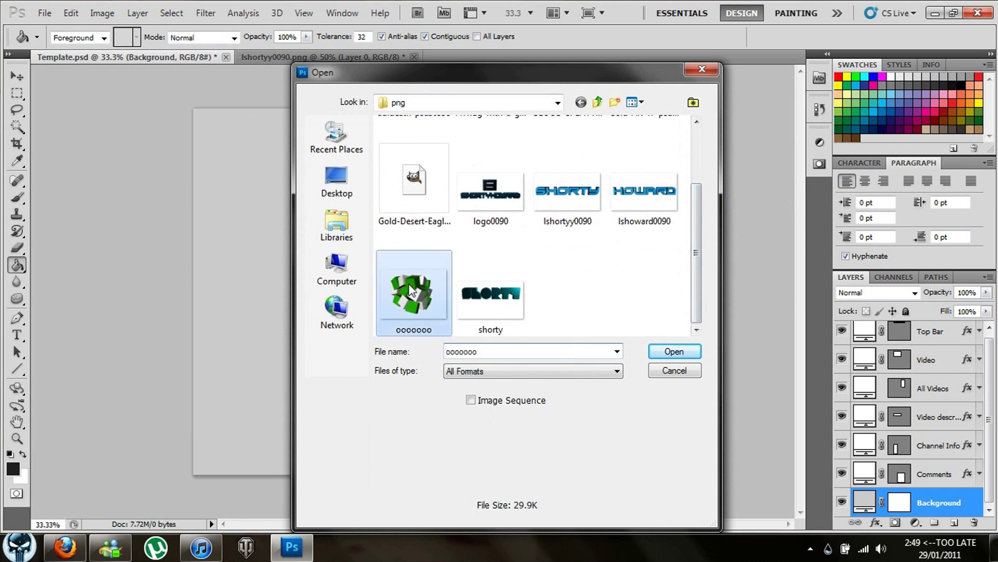
pyautogui.click(672, 351)
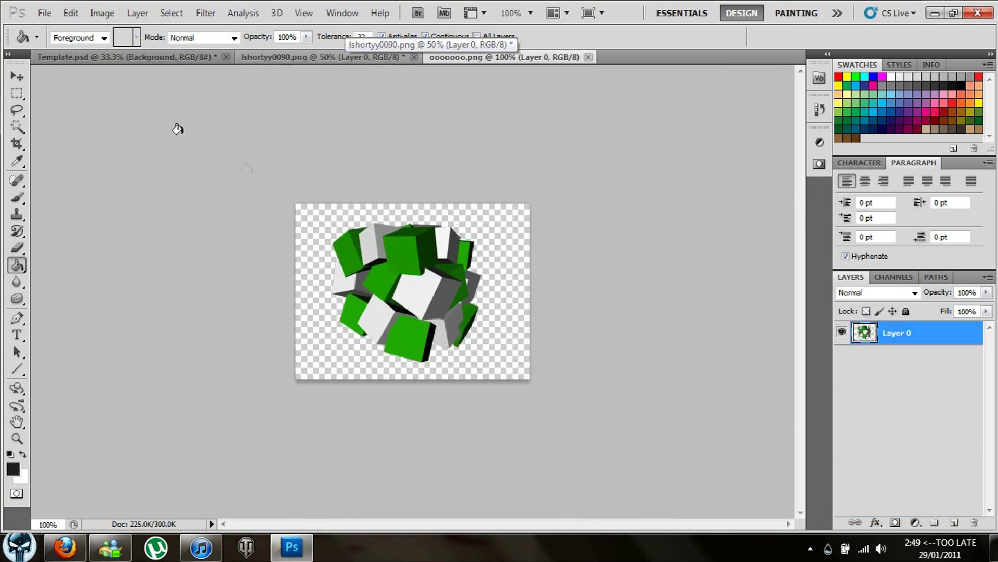
pyautogui.click(17, 76)
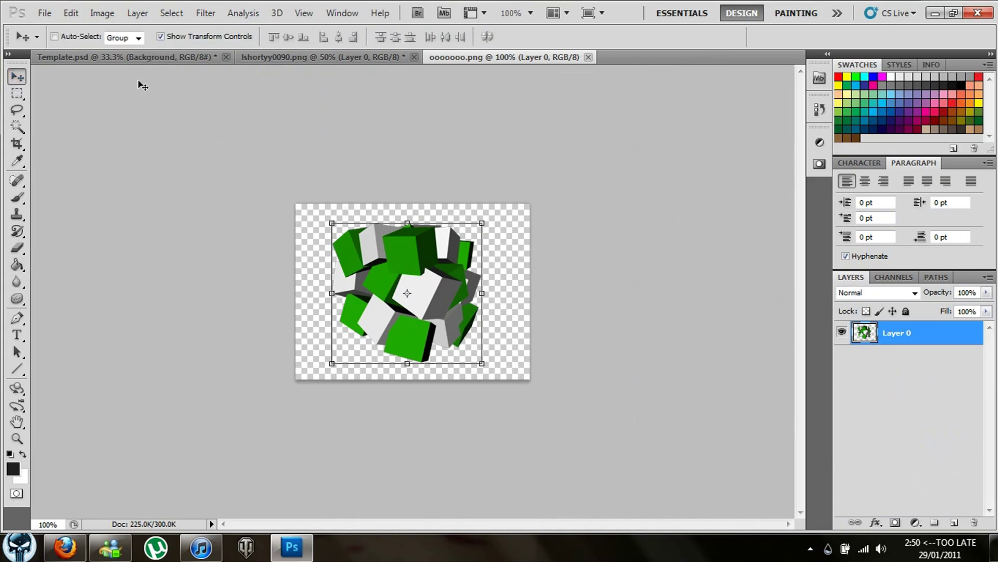
pyautogui.click(130, 57)
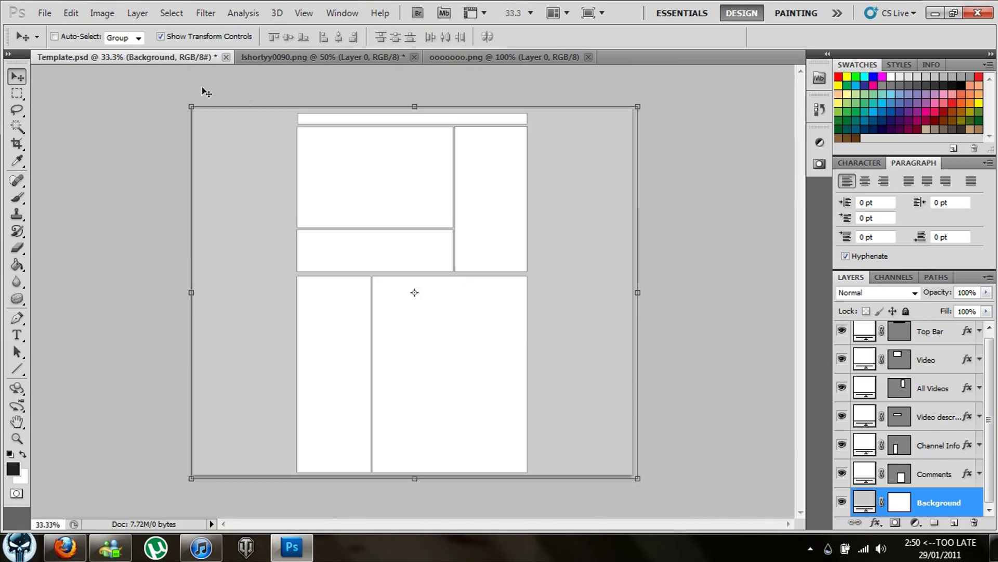
# Step: Accept rasterizing the Background layer when filling it with the Paint Bucket
pyautogui.click(160, 37)
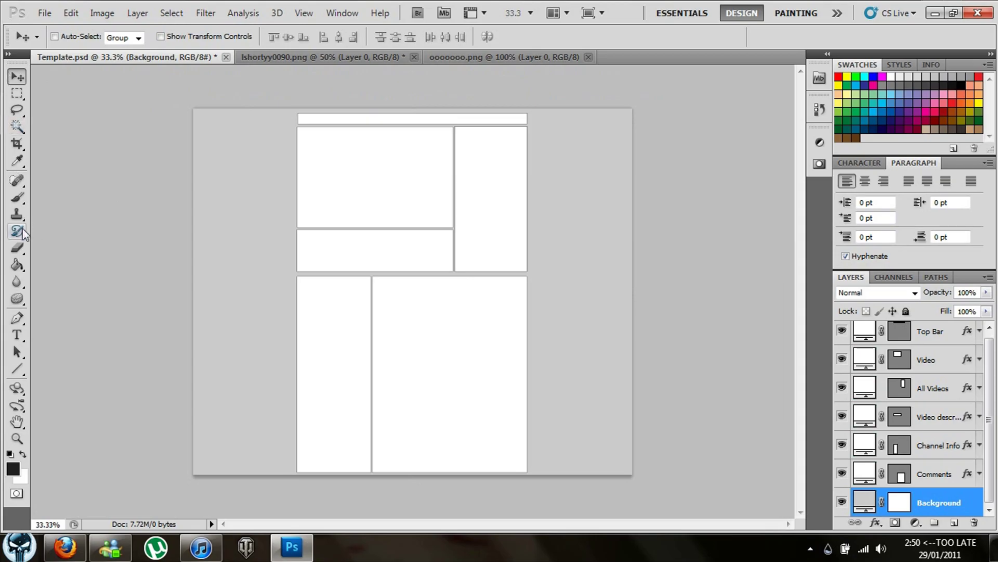
pyautogui.moveTo(17, 265)
pyautogui.mouseDown()
pyautogui.moveTo(67, 263)
pyautogui.moveTo(49, 277)
pyautogui.moveTo(79, 278)
pyautogui.mouseUp()
pyautogui.click(406, 235)
pyautogui.click(457, 252)
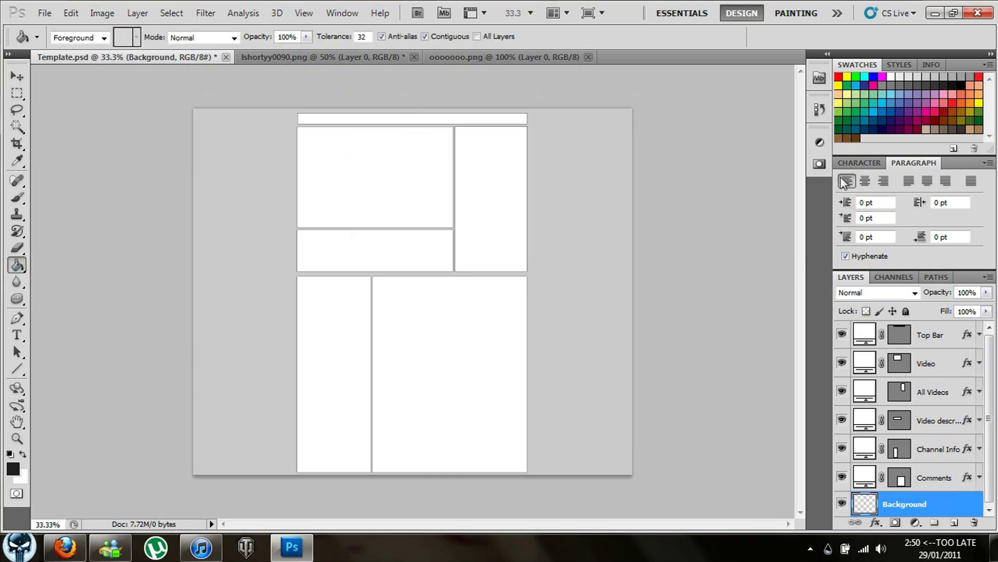
# Step: Set the foreground colour to bright green 38f000 and fill the grey background
pyautogui.click(13, 470)
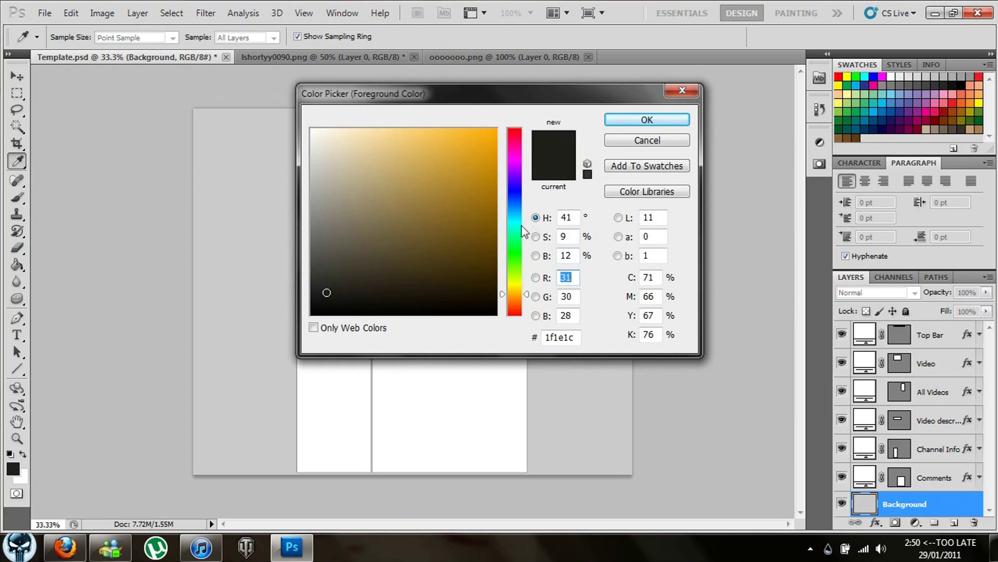
pyautogui.moveTo(523, 229); pyautogui.dragTo(517, 260)
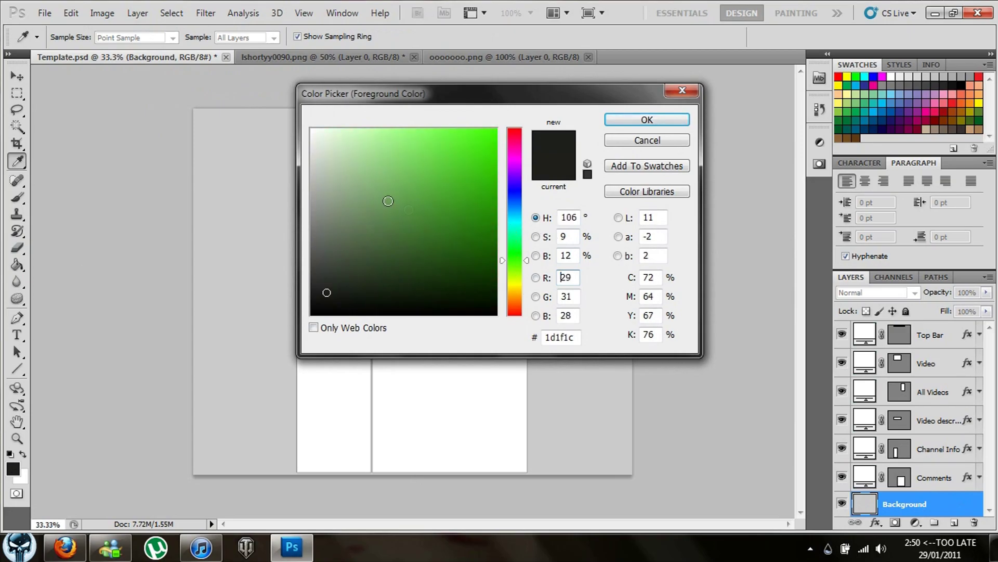
pyautogui.moveTo(388, 200)
pyautogui.mouseDown()
pyautogui.moveTo(498, 148)
pyautogui.moveTo(496, 138)
pyautogui.mouseUp()
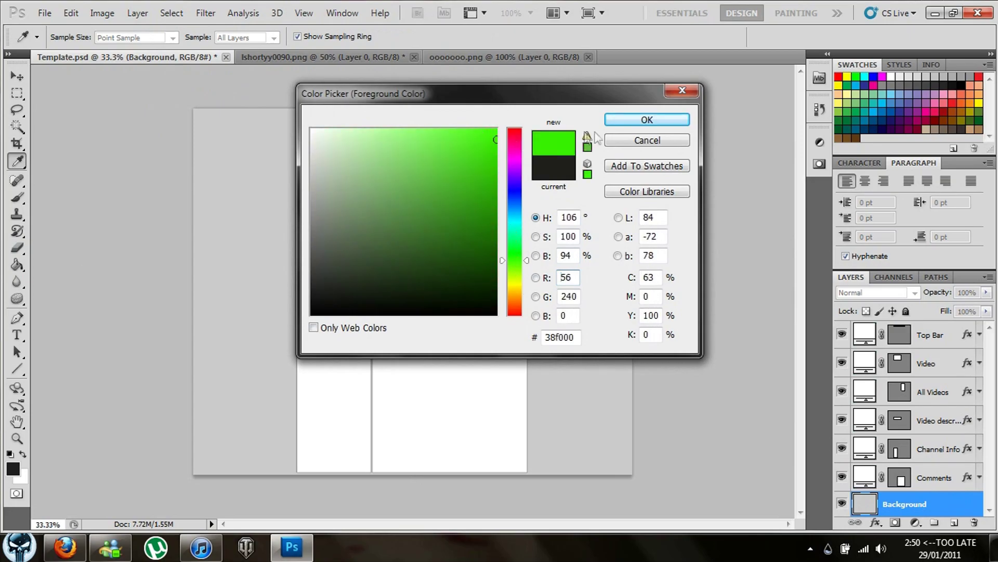
pyautogui.click(638, 122)
pyautogui.press('g')
pyautogui.click(259, 264)
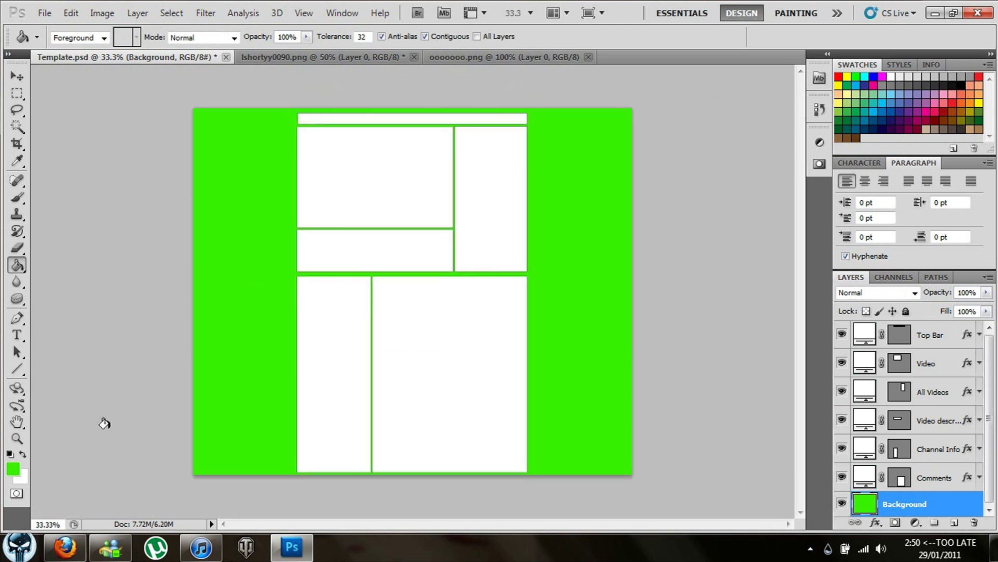
# Step: Set the foreground colour to a dark green-grey
pyautogui.click(13, 469)
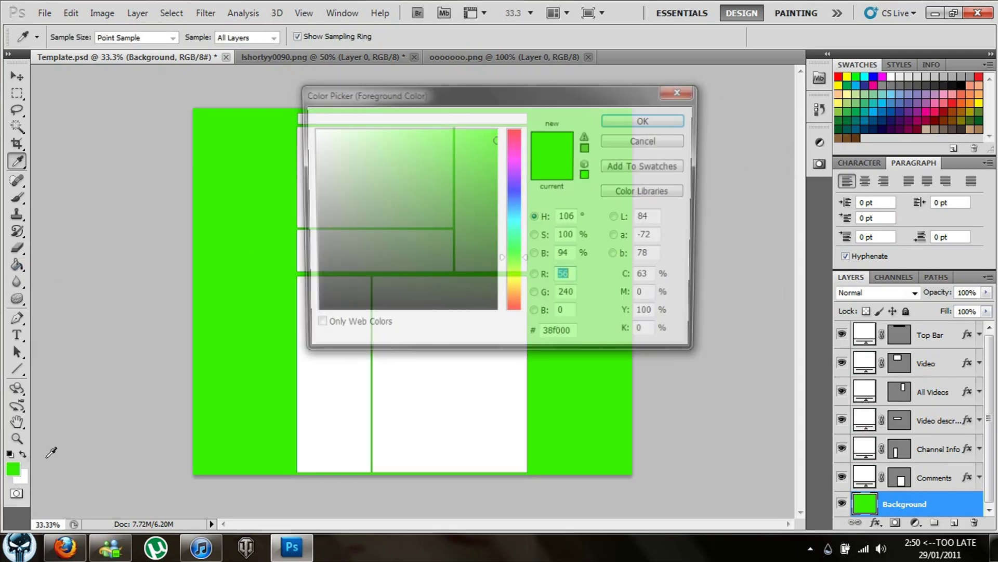
pyautogui.click(315, 262)
pyautogui.moveTo(314, 263)
pyautogui.mouseDown()
pyautogui.moveTo(345, 241)
pyautogui.moveTo(357, 245)
pyautogui.mouseUp()
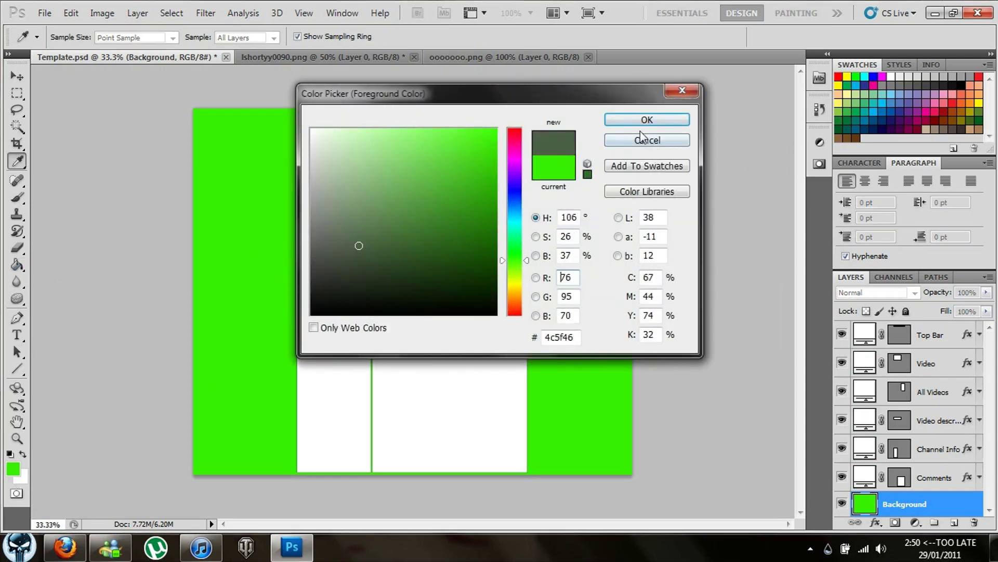
pyautogui.click(646, 120)
pyautogui.press('g')
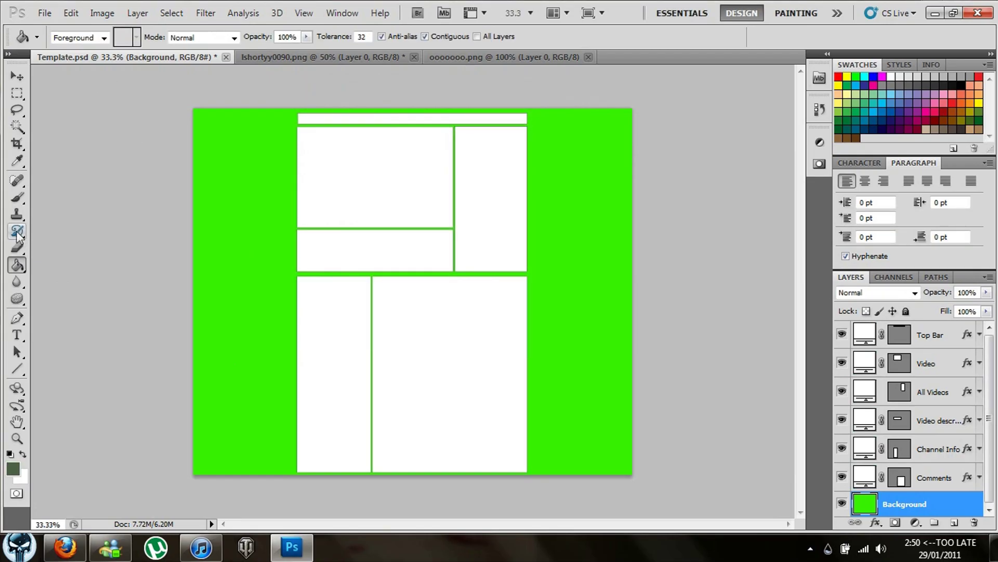
# Step: Stamp the 2455 px starburst brush once across the green background
pyautogui.moveTo(17, 231); pyautogui.dragTo(72, 230)
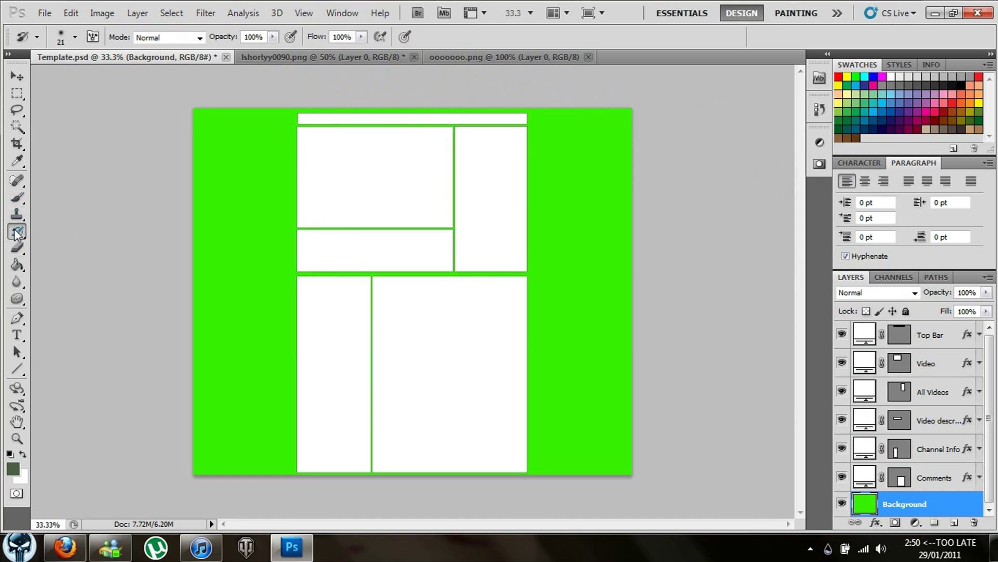
pyautogui.moveTo(16, 216)
pyautogui.mouseDown()
pyautogui.moveTo(16, 196)
pyautogui.moveTo(57, 196)
pyautogui.mouseUp()
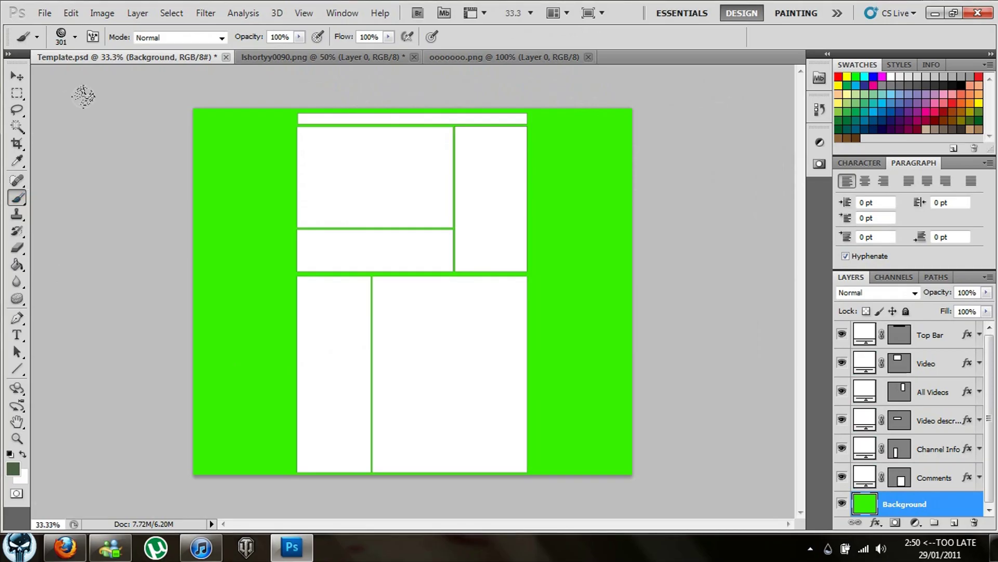
pyautogui.click(75, 38)
pyautogui.moveTo(167, 149); pyautogui.dragTo(167, 169)
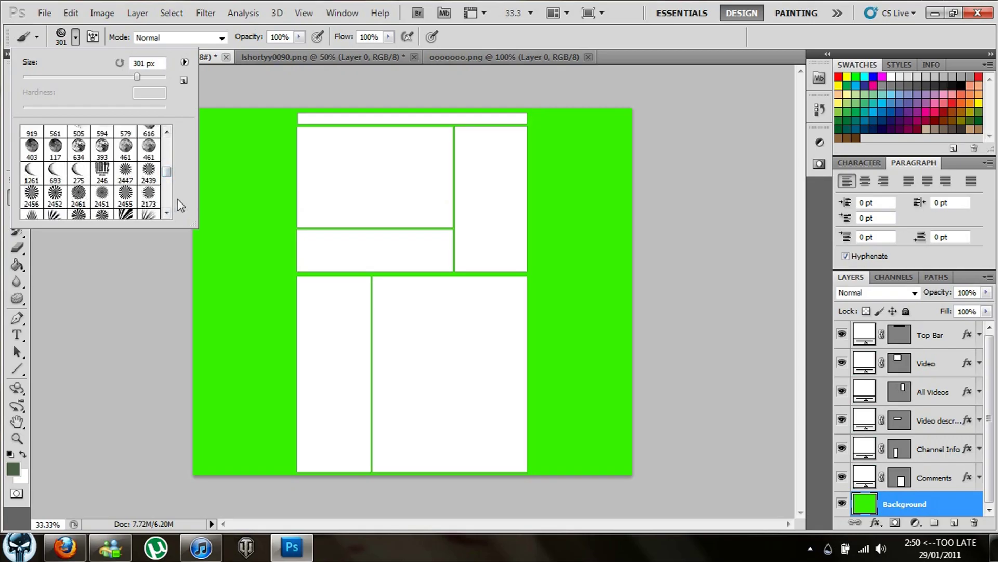
pyautogui.click(126, 196)
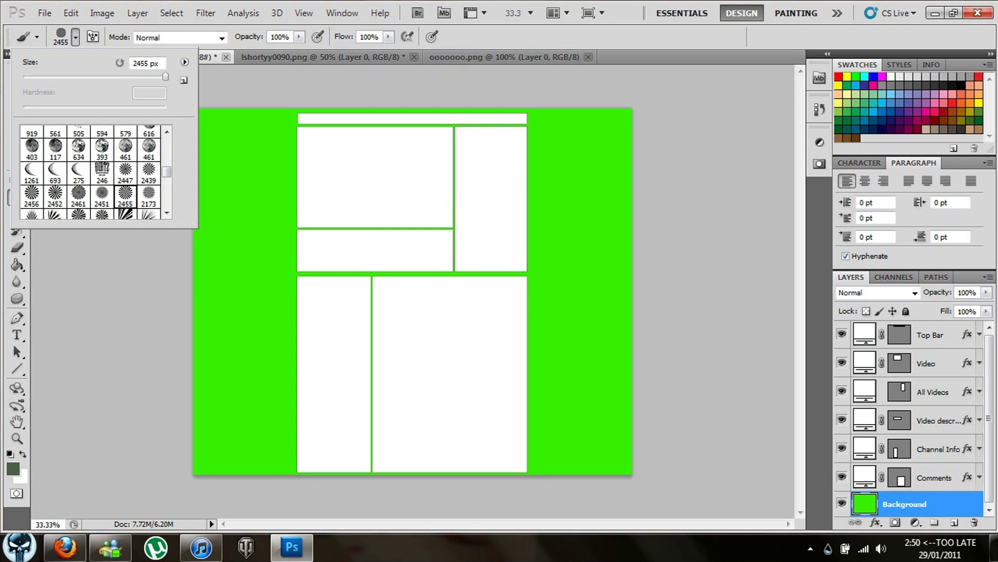
pyautogui.press('Return')
pyautogui.click(410, 273)
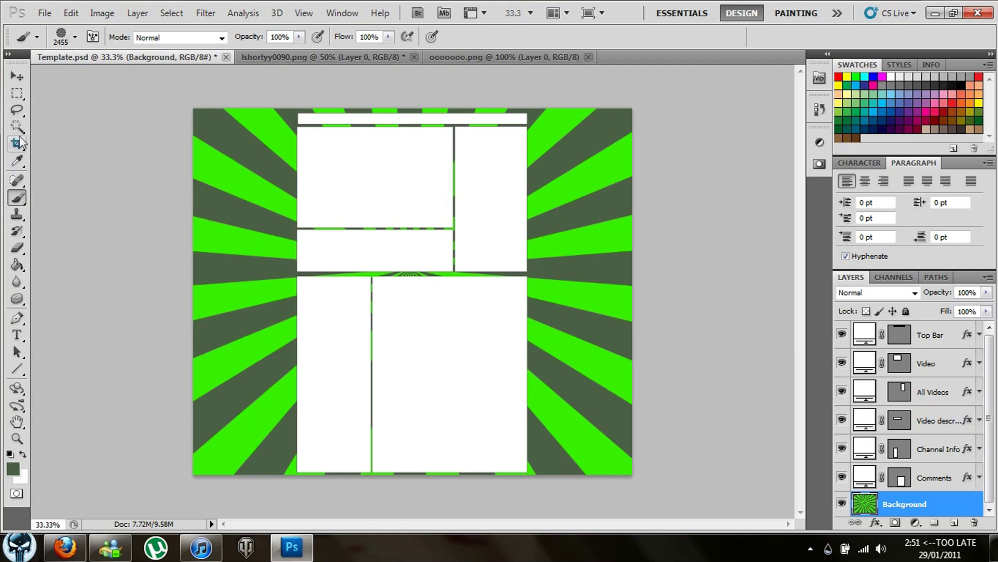
# Step: Drag the SHORTY logo from Ishortyy0090.png to Template.psd's left side as Layer 1
pyautogui.click(17, 76)
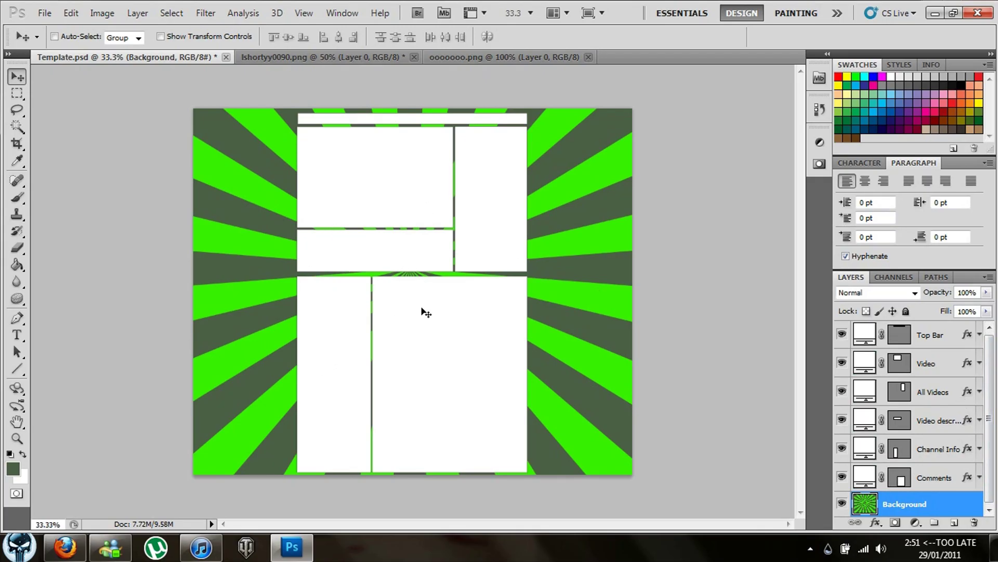
pyautogui.click(321, 54)
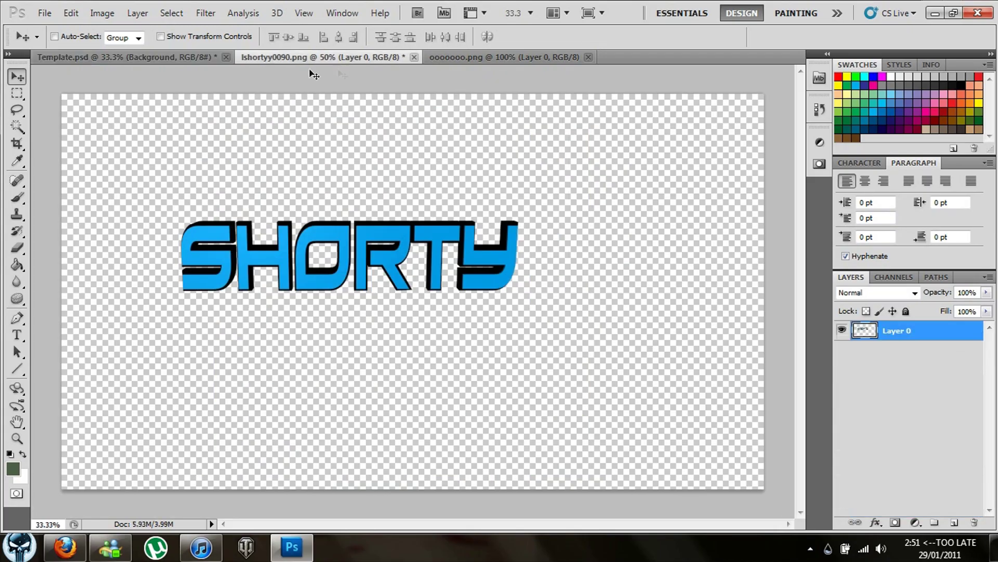
pyautogui.moveTo(335, 240); pyautogui.dragTo(371, 246)
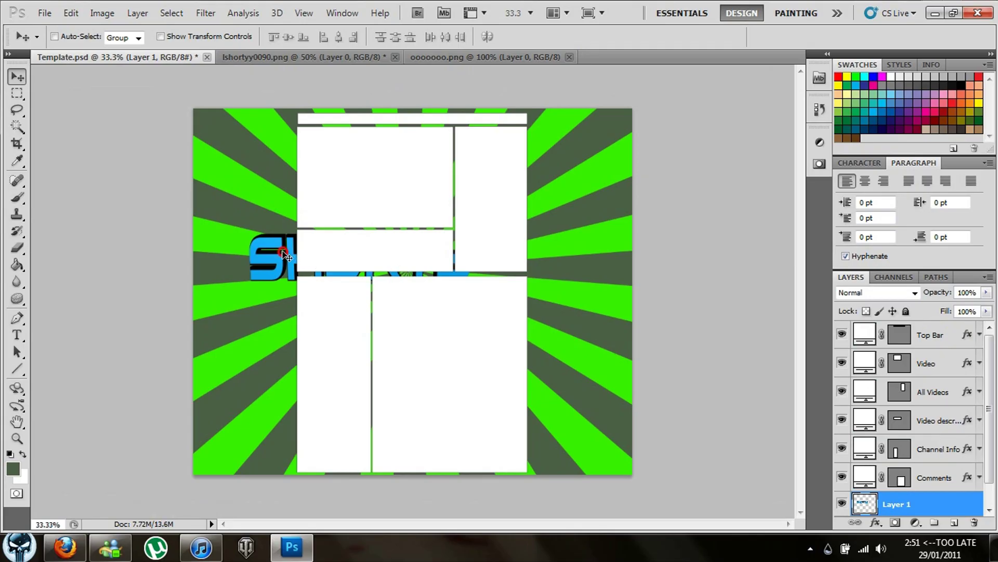
pyautogui.moveTo(285, 254)
pyautogui.mouseDown()
pyautogui.moveTo(192, 252)
pyautogui.moveTo(239, 244)
pyautogui.moveTo(173, 238)
pyautogui.moveTo(277, 246)
pyautogui.mouseUp()
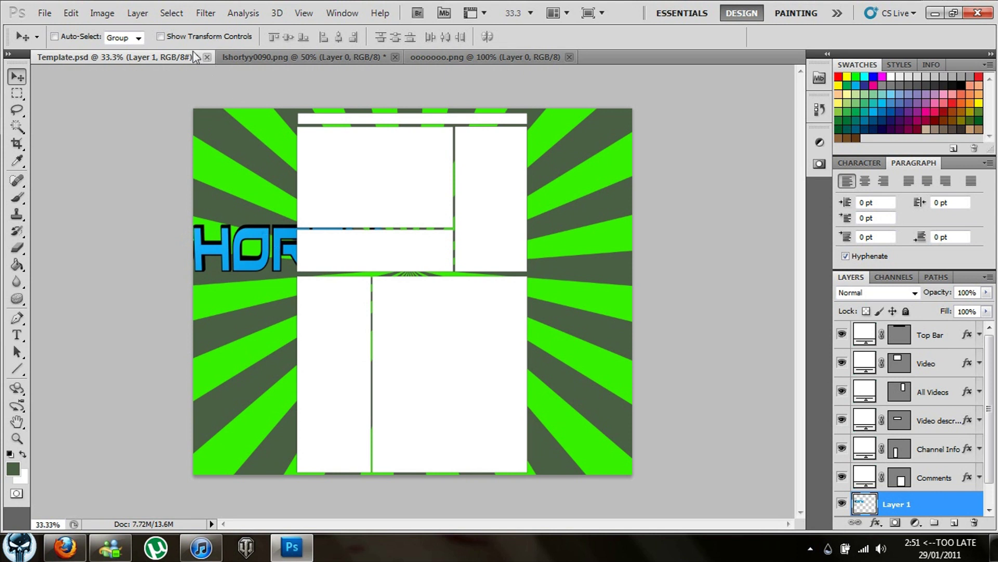
pyautogui.click(161, 36)
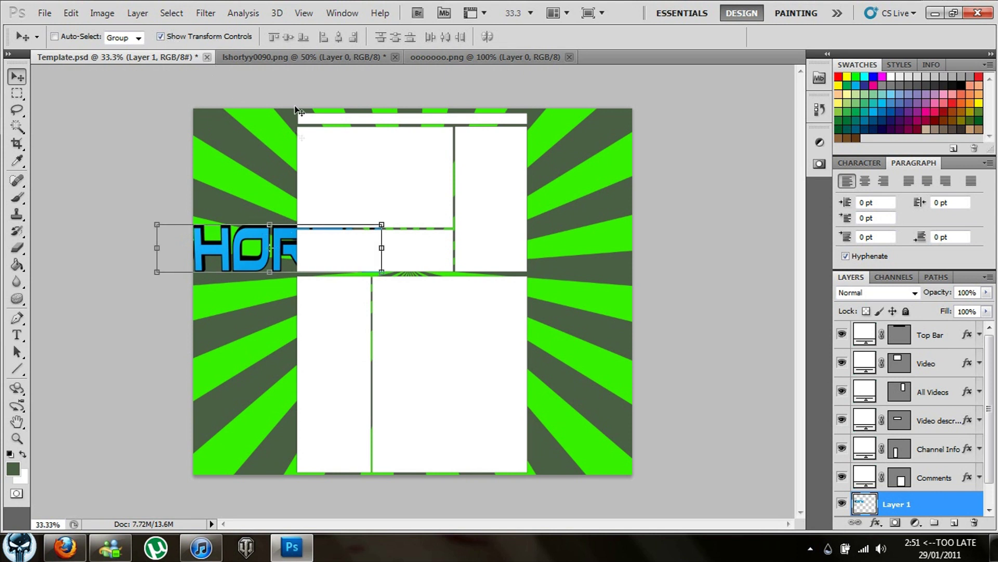
# Step: Shrink the SHORTY logo, rotate it -90°, lower it beside the boxes, and minimize Photoshop
pyautogui.click(154, 225)
pyautogui.moveTo(154, 225); pyautogui.dragTo(170, 227)
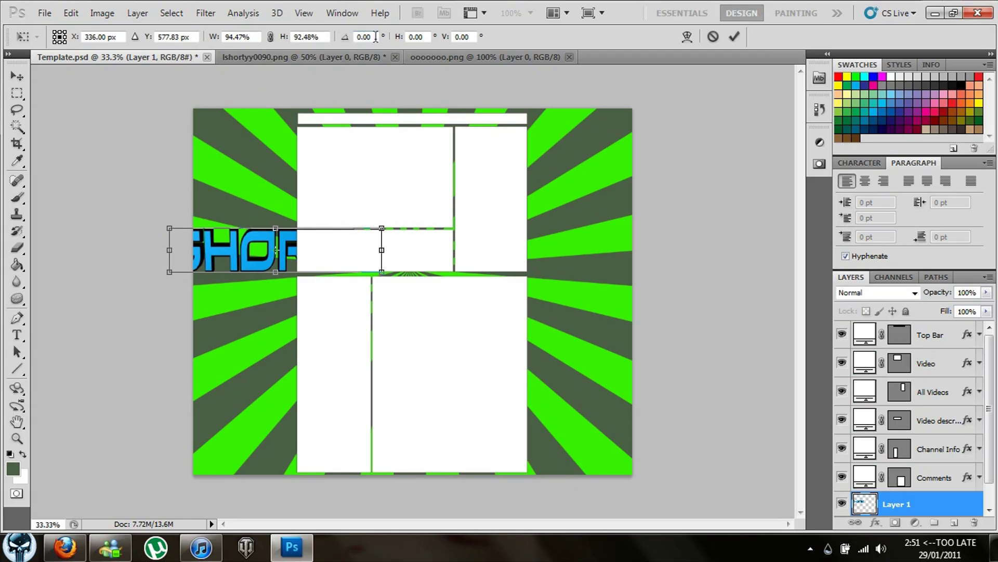
pyautogui.click(353, 37)
pyautogui.write('-90')
pyautogui.press('Return')
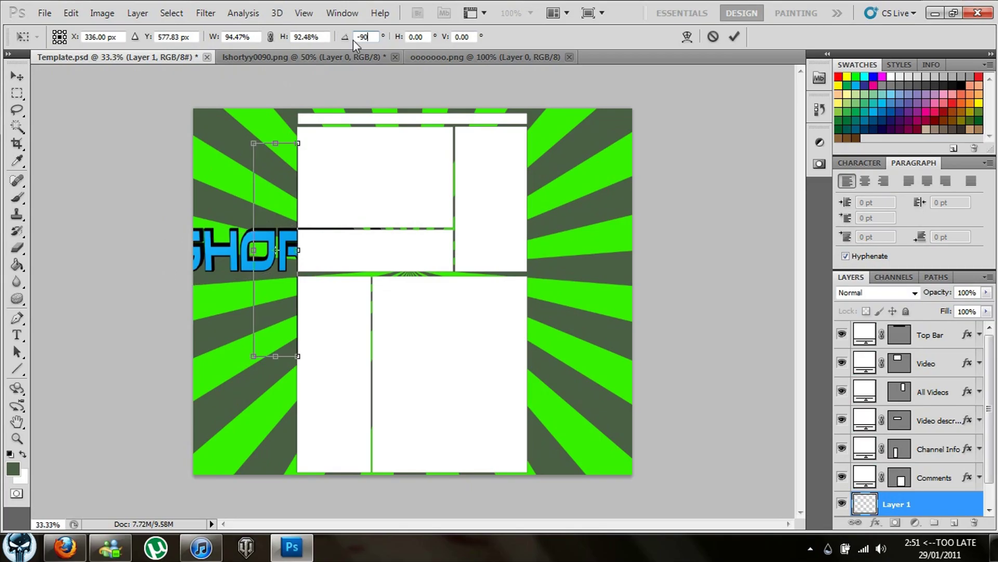
pyautogui.click(16, 76)
pyautogui.click(458, 213)
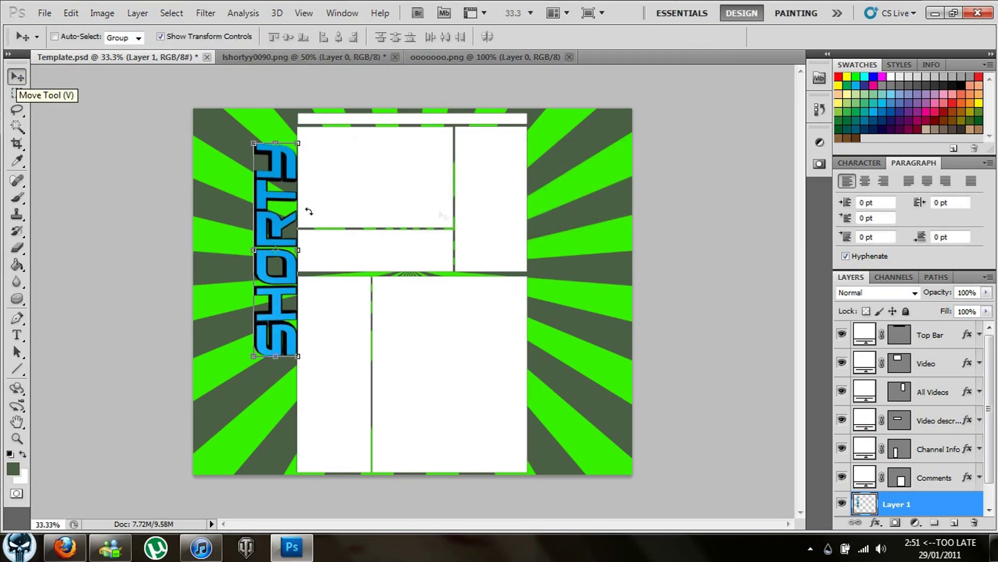
pyautogui.moveTo(274, 227); pyautogui.dragTo(271, 247)
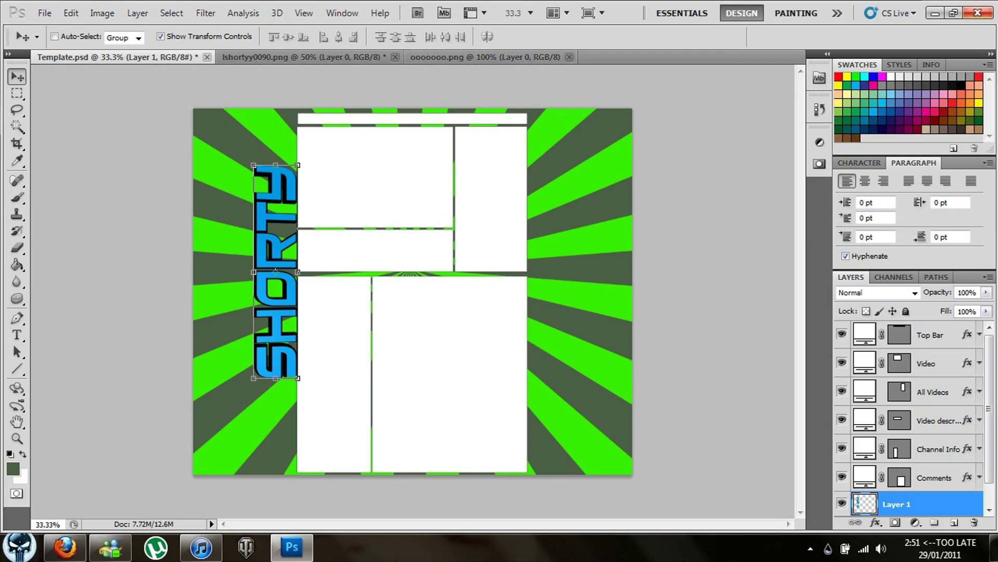
pyautogui.click(935, 13)
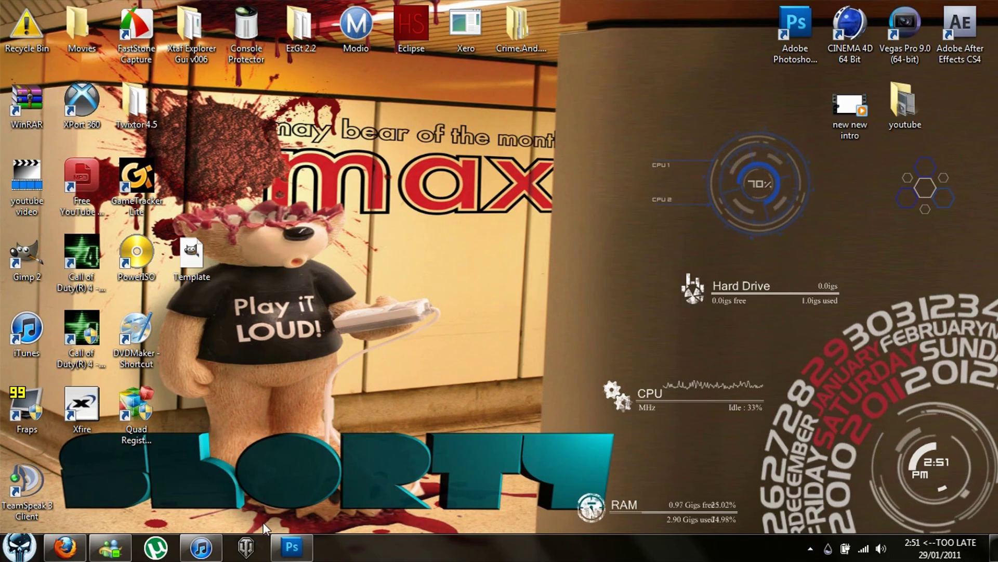
# Step: Drag the green cube render into Template.psd as Layer 2 and stretch it at upper right
pyautogui.click(291, 546)
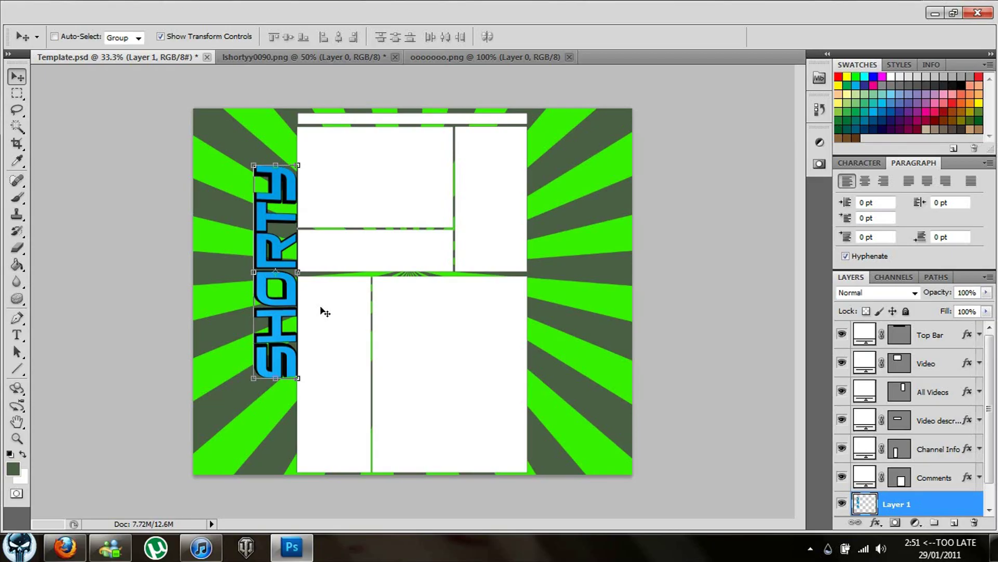
pyautogui.click(465, 57)
pyautogui.moveTo(407, 272); pyautogui.dragTo(580, 229)
pyautogui.moveTo(583, 194); pyautogui.dragTo(532, 128)
pyautogui.hotkey('ctrl', 't')
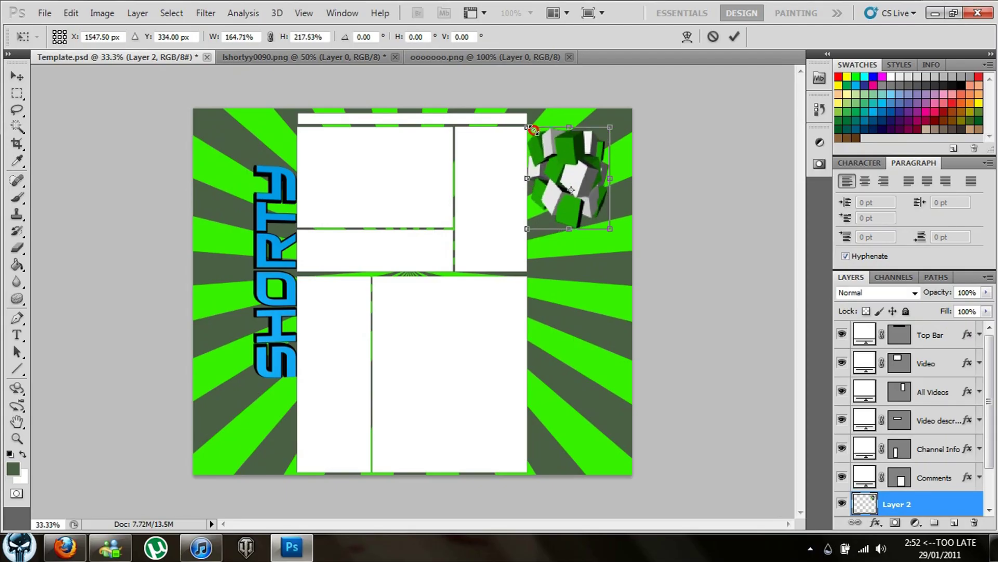
pyautogui.moveTo(611, 178); pyautogui.dragTo(634, 179)
pyautogui.moveTo(580, 229); pyautogui.dragTo(581, 240)
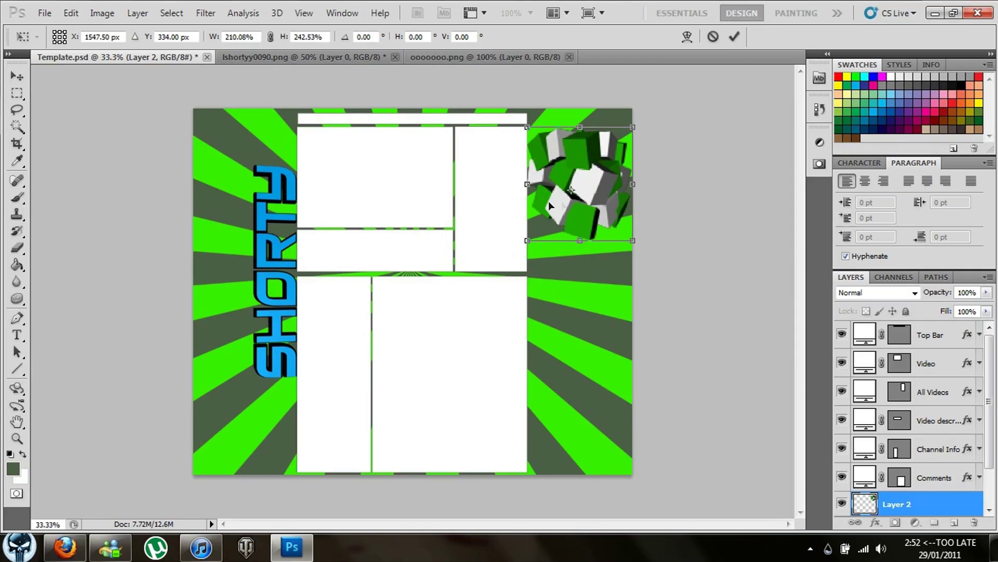
# Step: Close ooooooo.png and lshortyy0090.png without saving
pyautogui.click(569, 56)
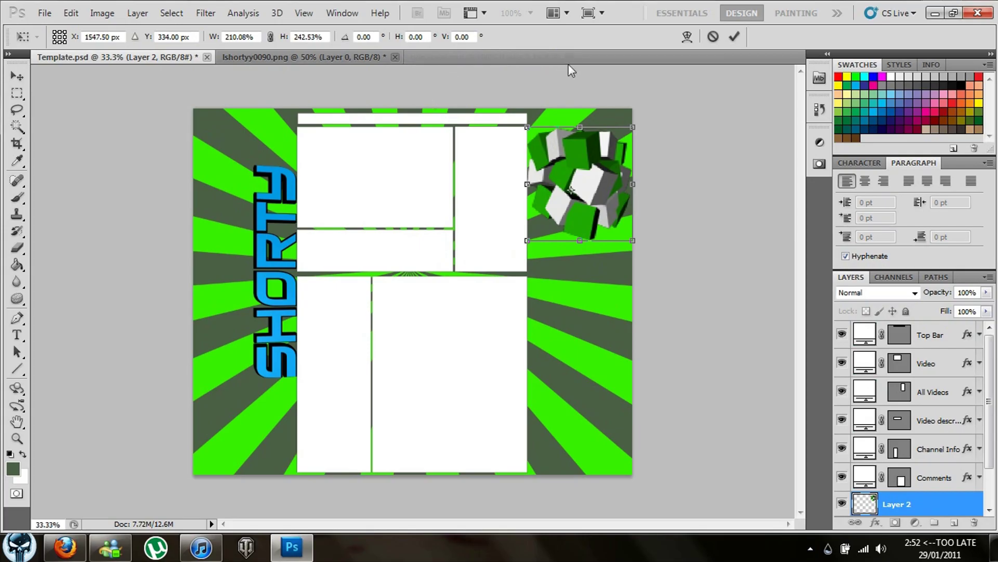
pyautogui.click(395, 57)
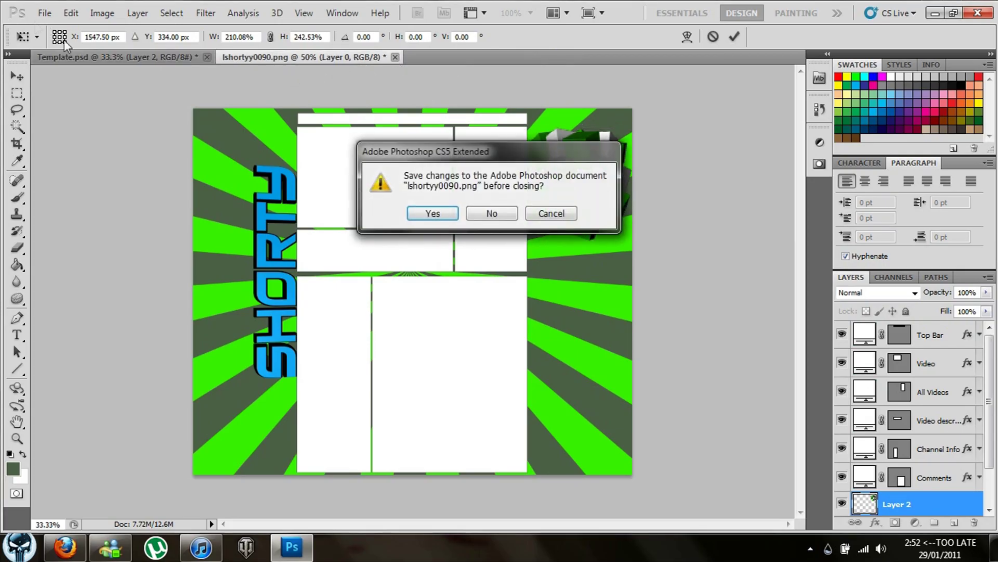
pyautogui.click(471, 219)
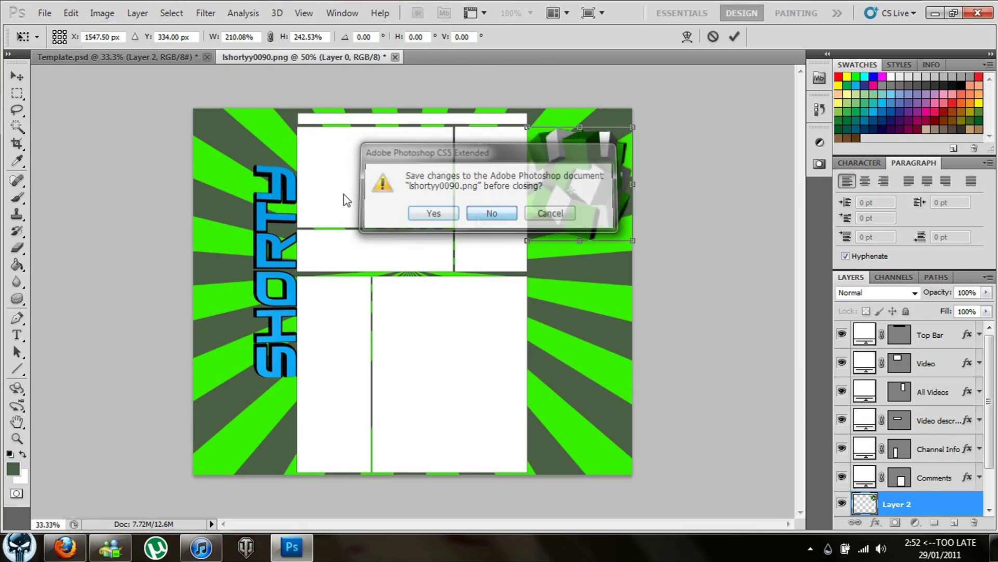
# Step: Open Gold-Desert-Eagle-psd48275.psd in Photoshop
pyautogui.click(44, 13)
pyautogui.click(80, 40)
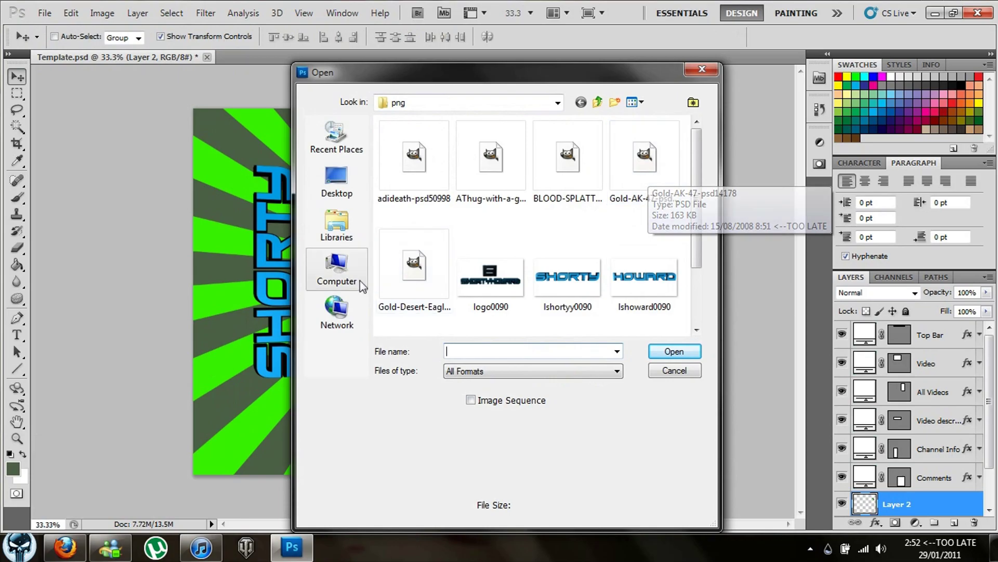
pyautogui.click(419, 276)
pyautogui.click(656, 352)
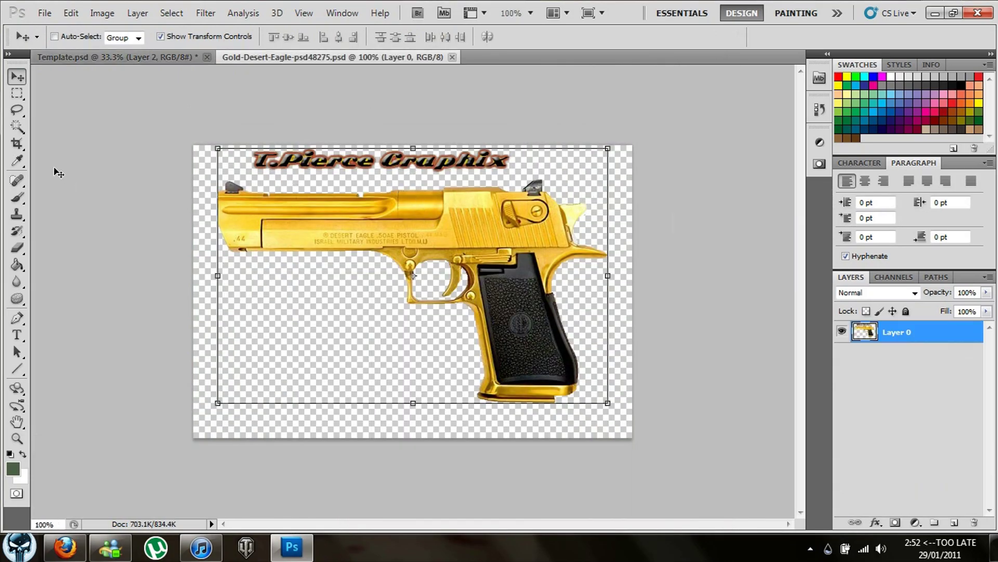
# Step: Erase the T.Pierce Graphix watermark above the gun and drag the gun toward Template.psd
pyautogui.moveTo(15, 252); pyautogui.dragTo(120, 244)
pyautogui.moveTo(254, 161)
pyautogui.mouseDown()
pyautogui.moveTo(475, 165)
pyautogui.moveTo(285, 151)
pyautogui.moveTo(439, 146)
pyautogui.mouseUp()
pyautogui.click(16, 77)
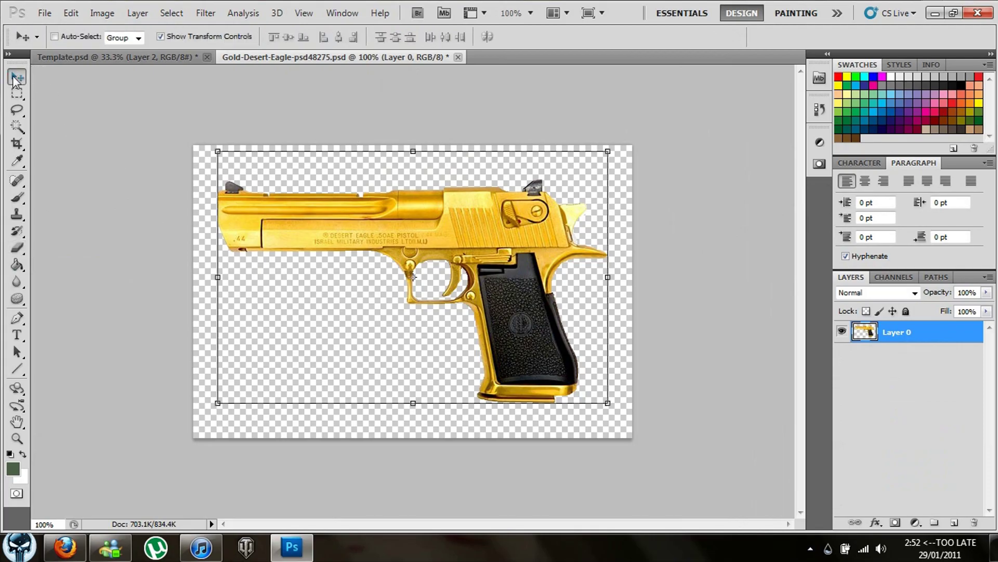
pyautogui.moveTo(404, 226); pyautogui.dragTo(427, 258)
# Step: Undo the dropped-in gun and create a new layer group
pyautogui.moveTo(481, 279); pyautogui.dragTo(567, 297)
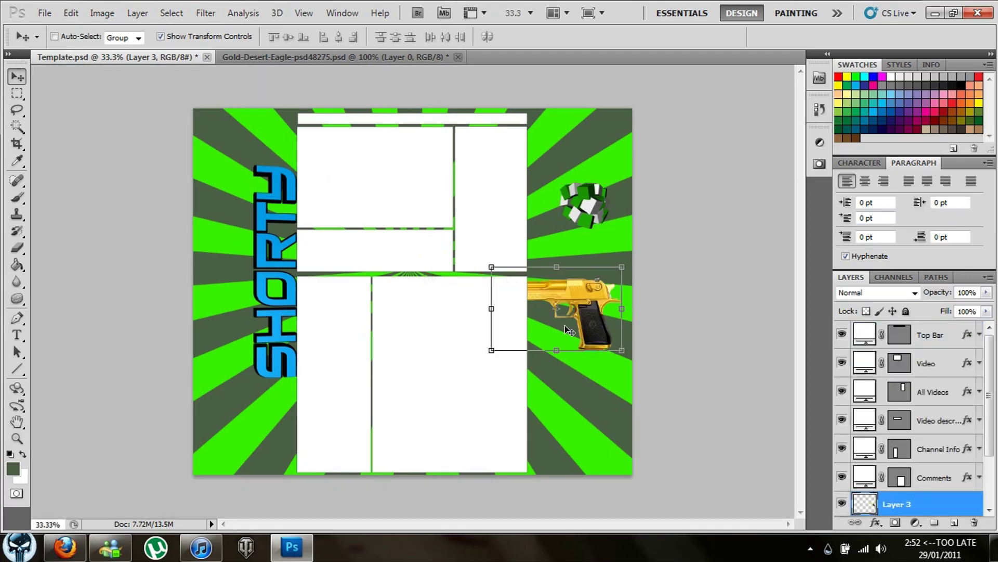
pyautogui.hotkey('ctrl', 'z')
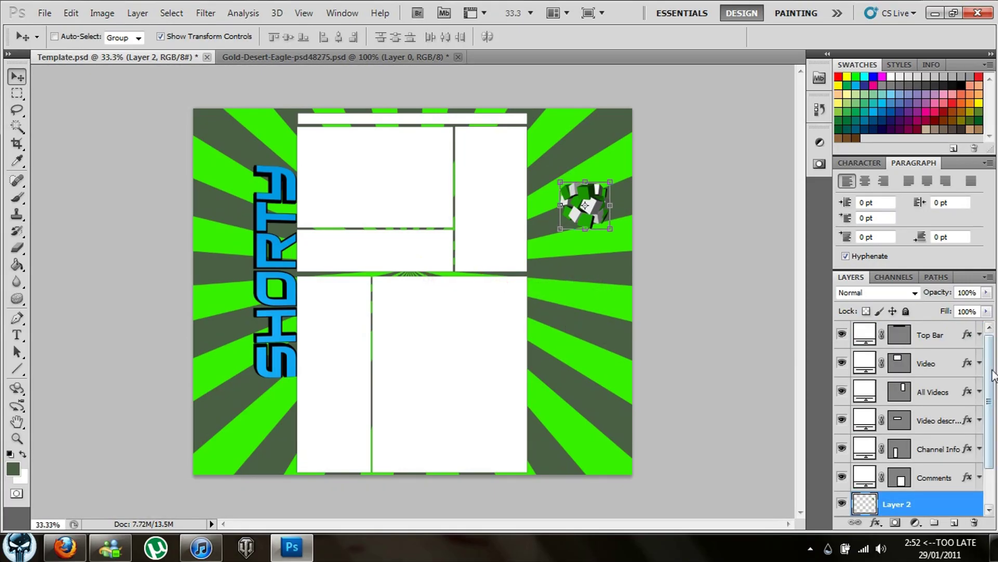
pyautogui.click(936, 523)
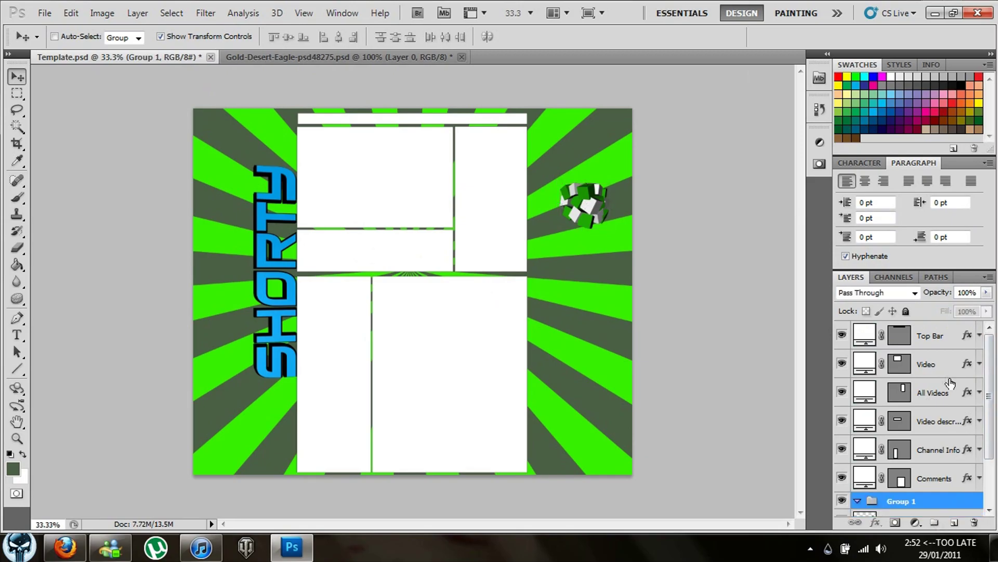
# Step: Select Layer 2 and add a new empty layer above it
pyautogui.scroll(-2, 992, 446)
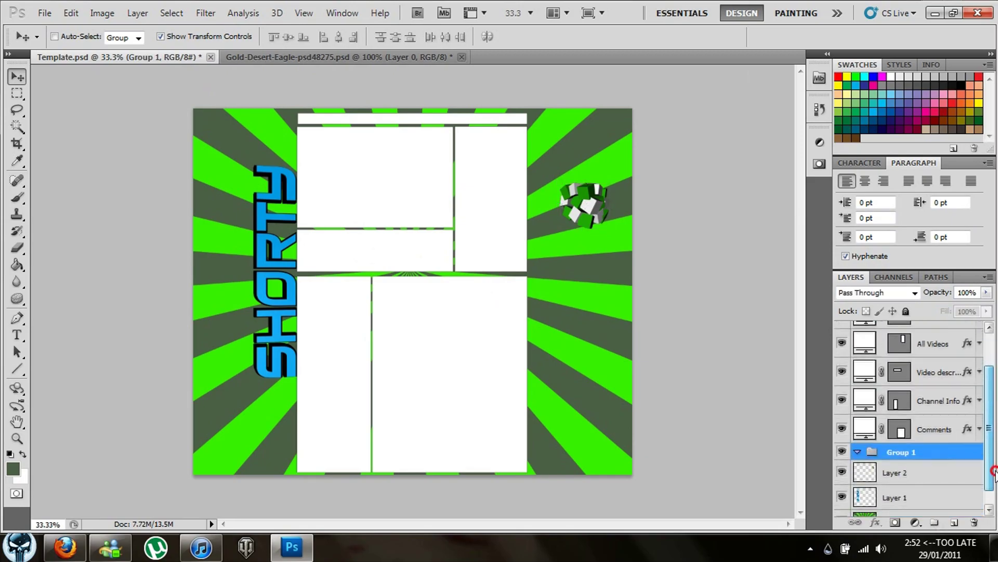
pyautogui.click(909, 451)
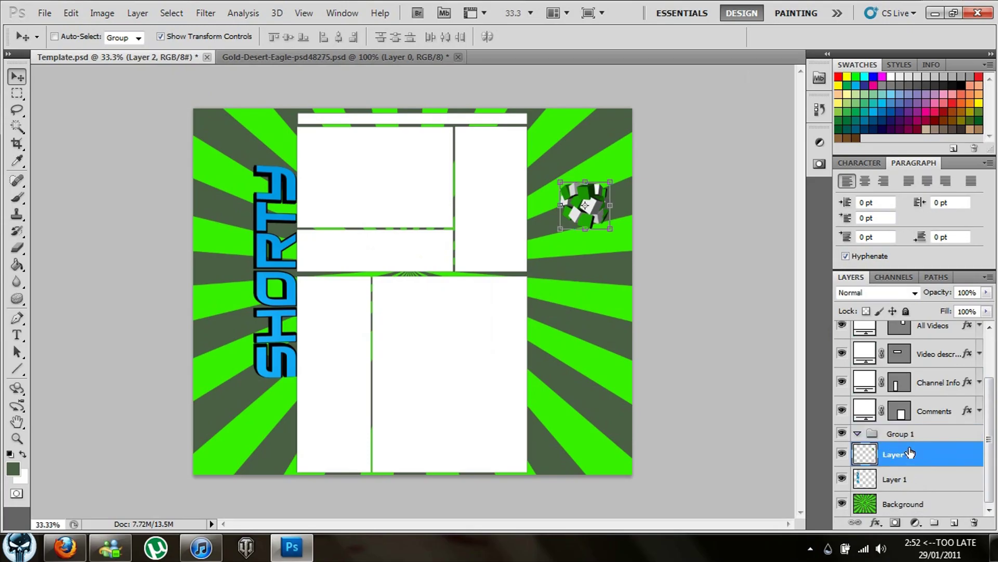
pyautogui.click(910, 481)
pyautogui.click(925, 504)
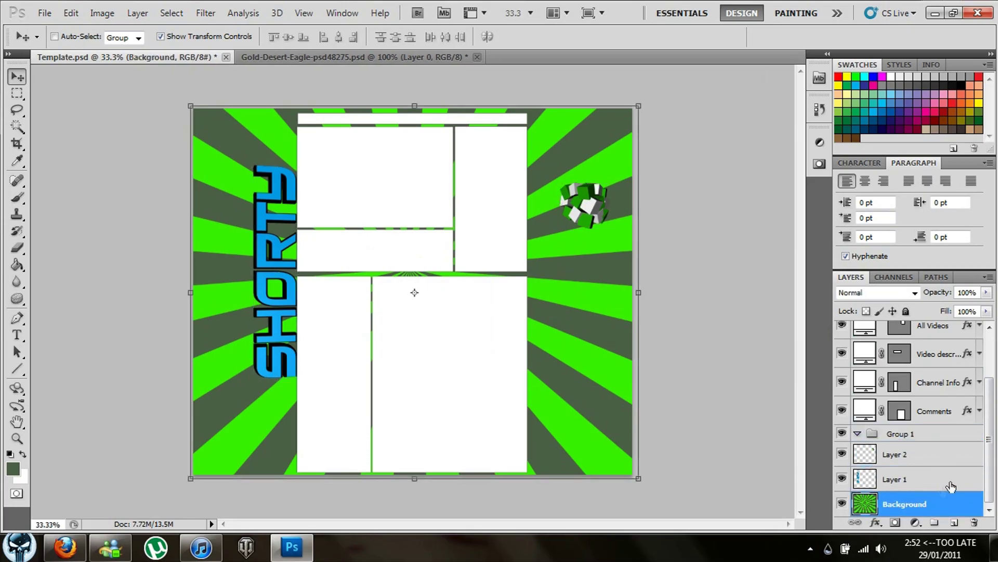
pyautogui.click(914, 457)
pyautogui.moveTo(993, 461); pyautogui.dragTo(992, 409)
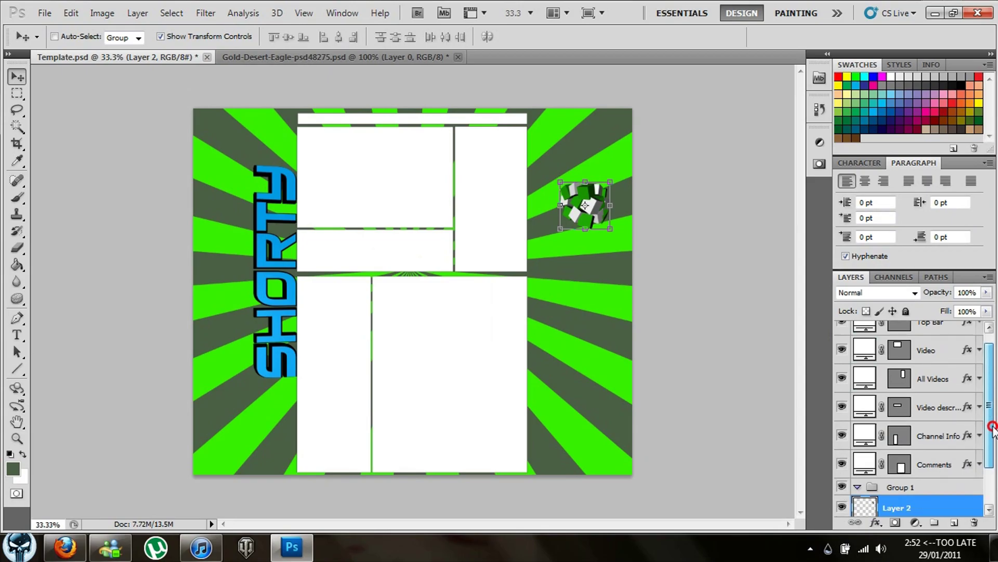
pyautogui.click(954, 522)
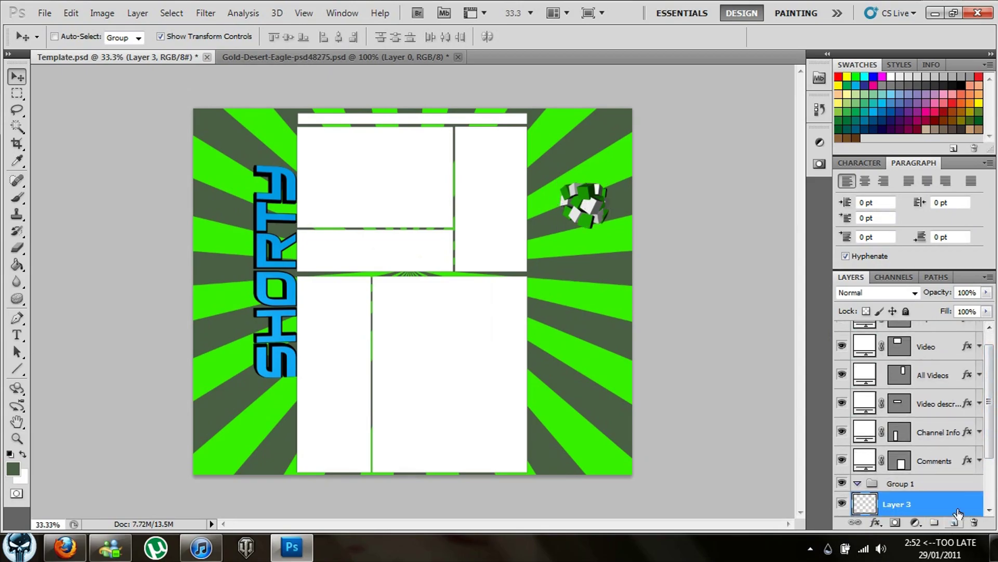
pyautogui.moveTo(991, 401); pyautogui.dragTo(991, 445)
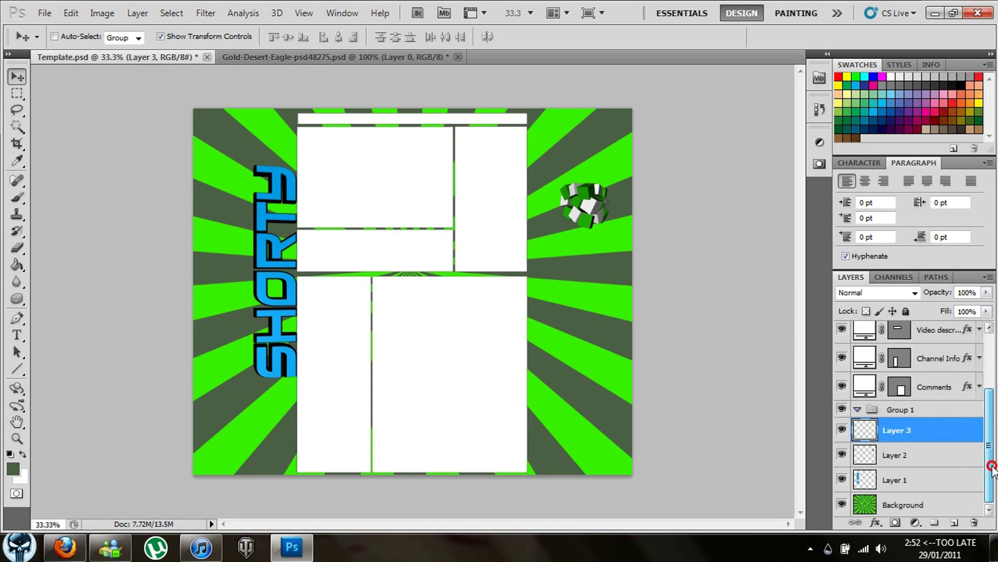
# Step: Drag the gold gun into Template.psd and move Layer 4 to the top of the stack
pyautogui.click(395, 58)
pyautogui.moveTo(408, 227); pyautogui.dragTo(405, 261)
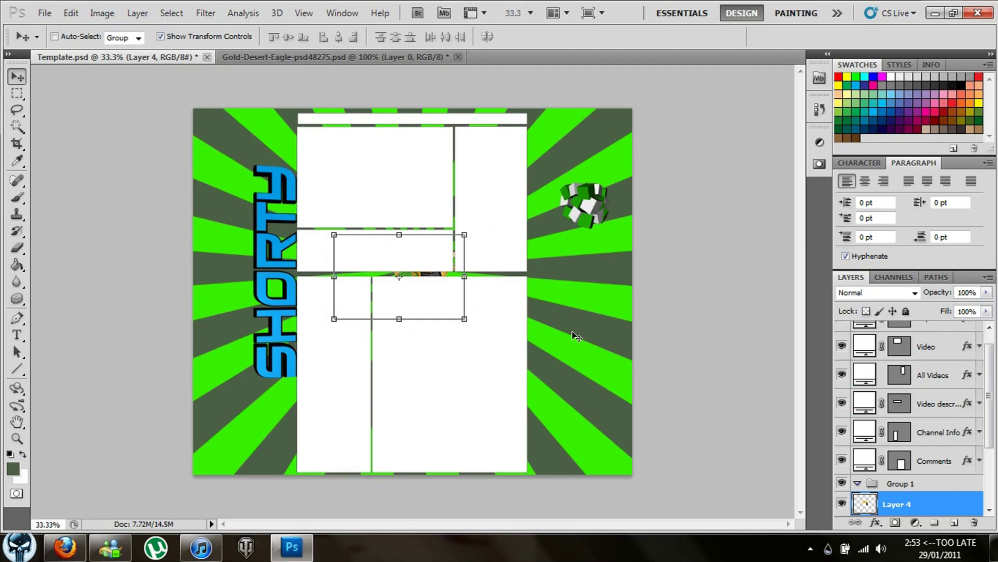
pyautogui.moveTo(991, 411); pyautogui.dragTo(990, 464)
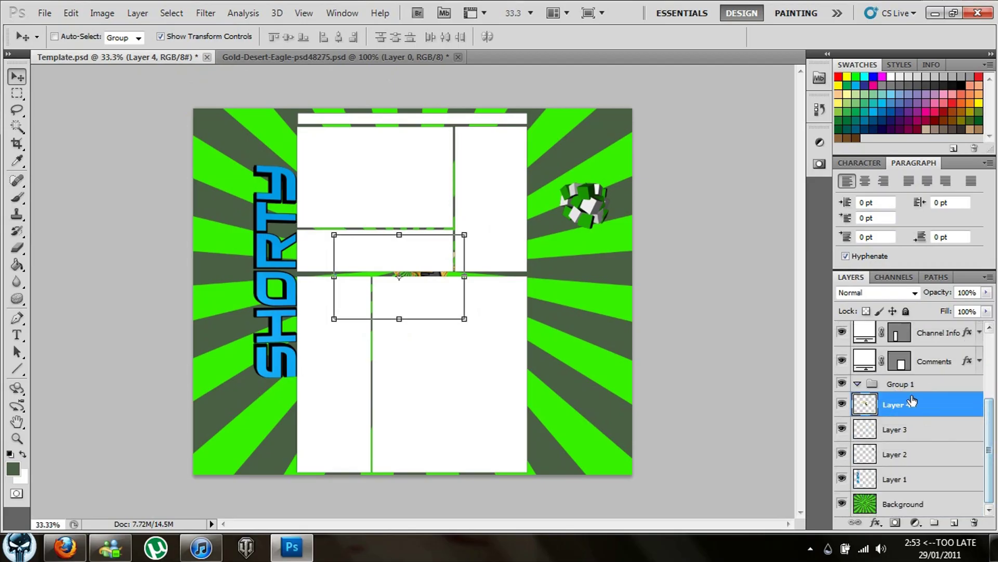
pyautogui.moveTo(912, 406); pyautogui.dragTo(913, 515)
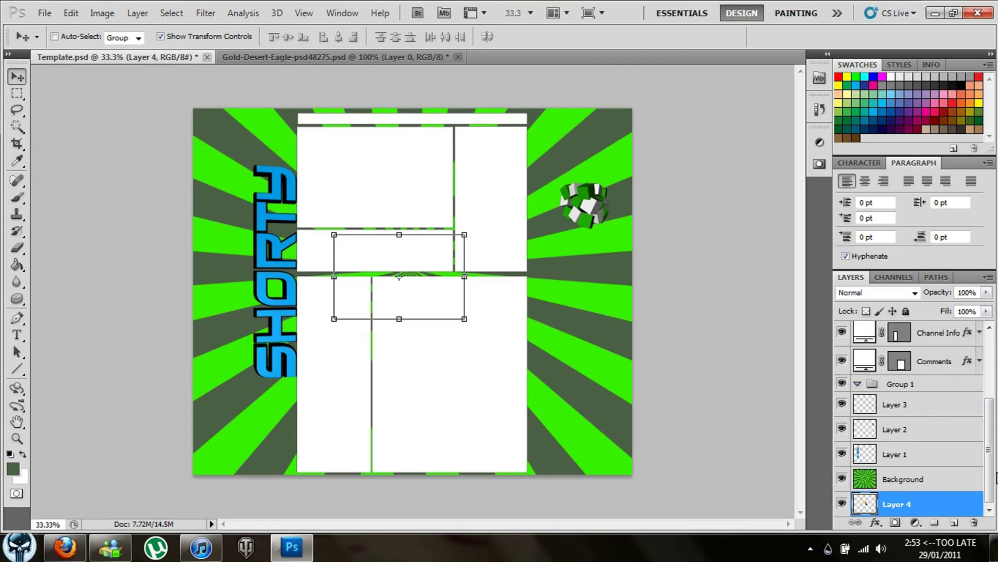
pyautogui.moveTo(926, 504); pyautogui.dragTo(927, 330)
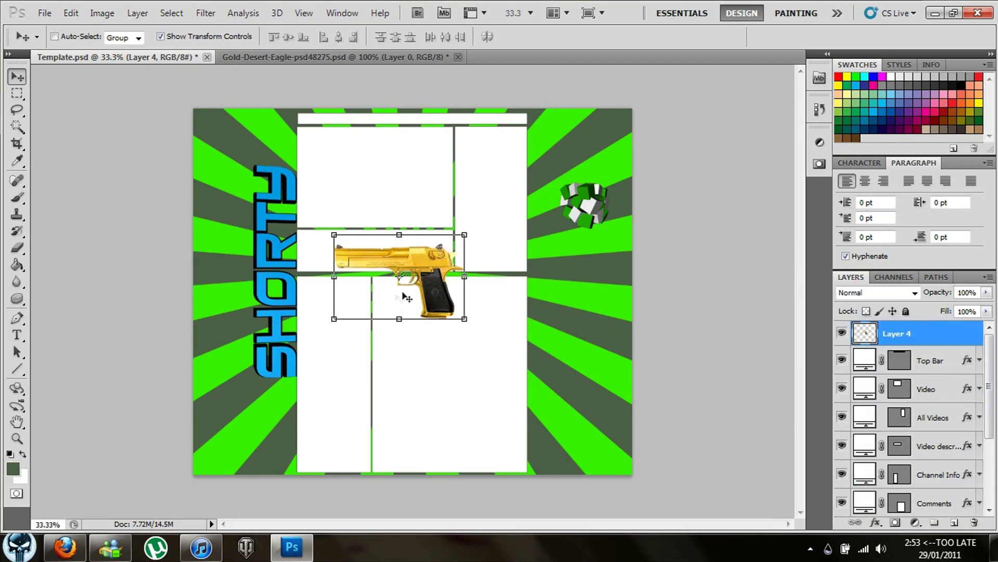
# Step: Shrink the gun to about two-thirds size and move it toward the centre
pyautogui.moveTo(426, 255); pyautogui.dragTo(442, 256)
pyautogui.moveTo(353, 233); pyautogui.dragTo(400, 272)
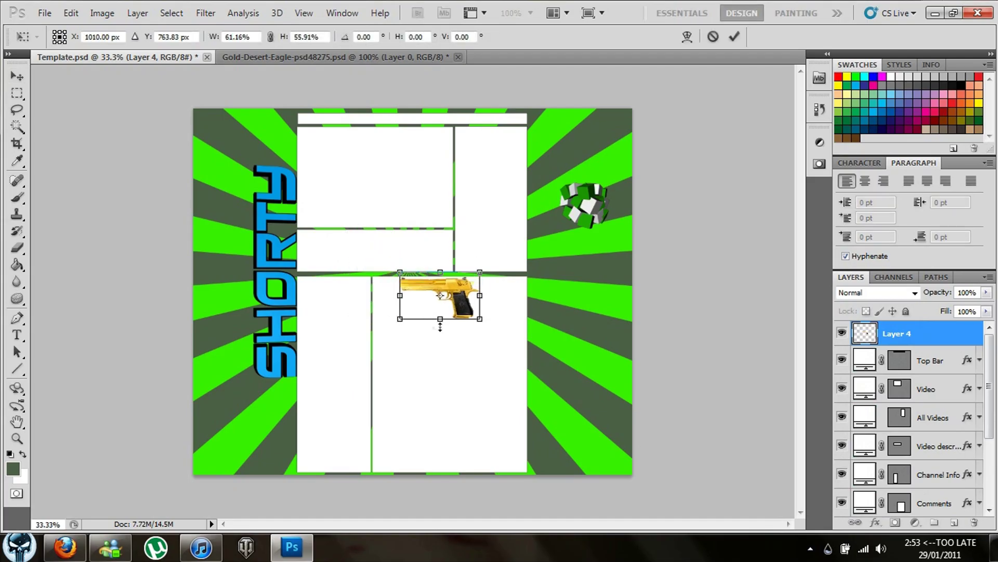
pyautogui.moveTo(440, 320); pyautogui.dragTo(425, 273)
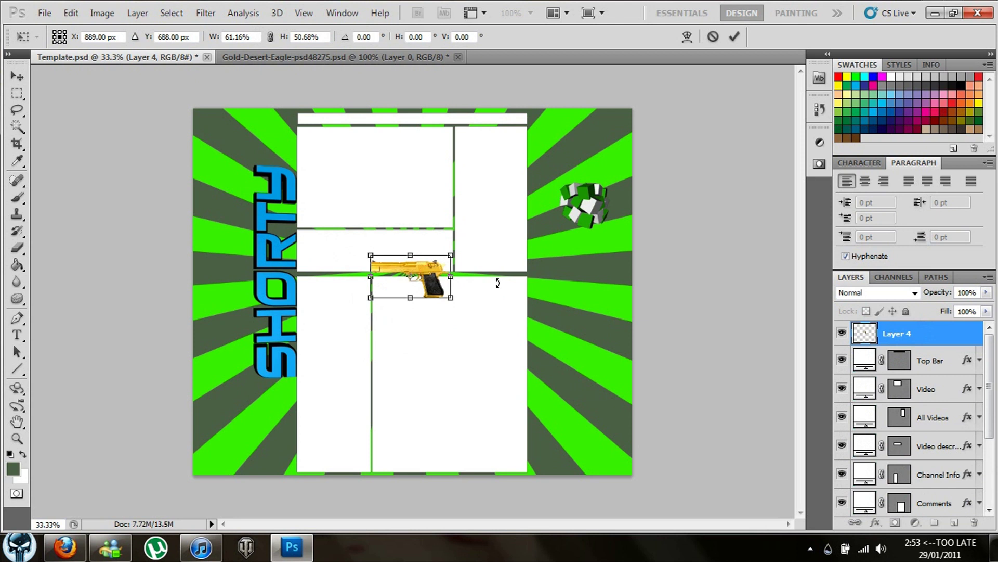